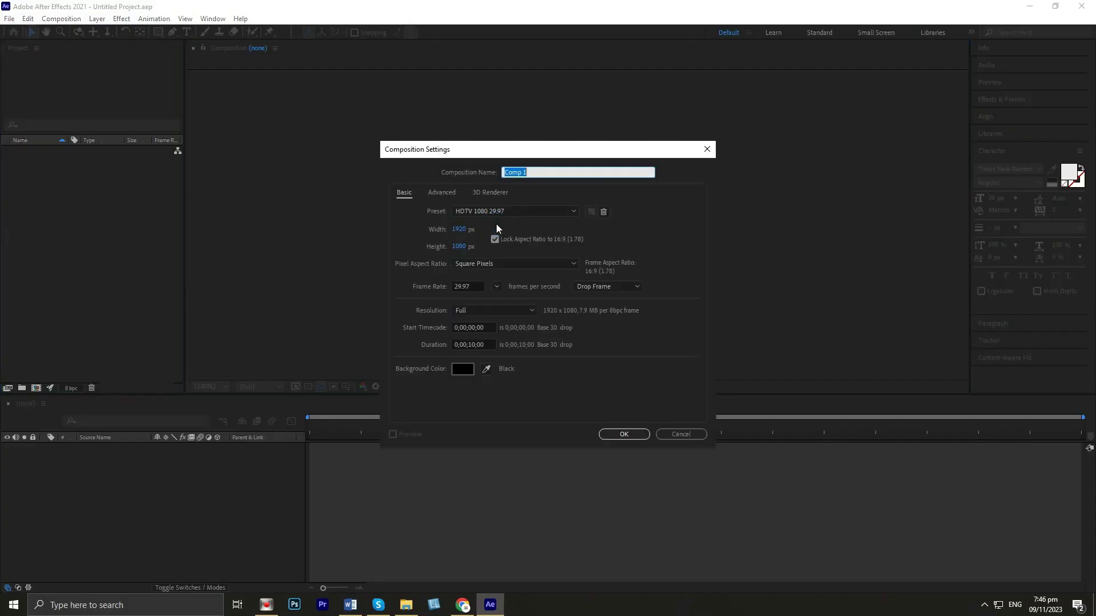
Name the new HDTV 1080 29.97 composition 'Water' in Composition Settings
type("Water")
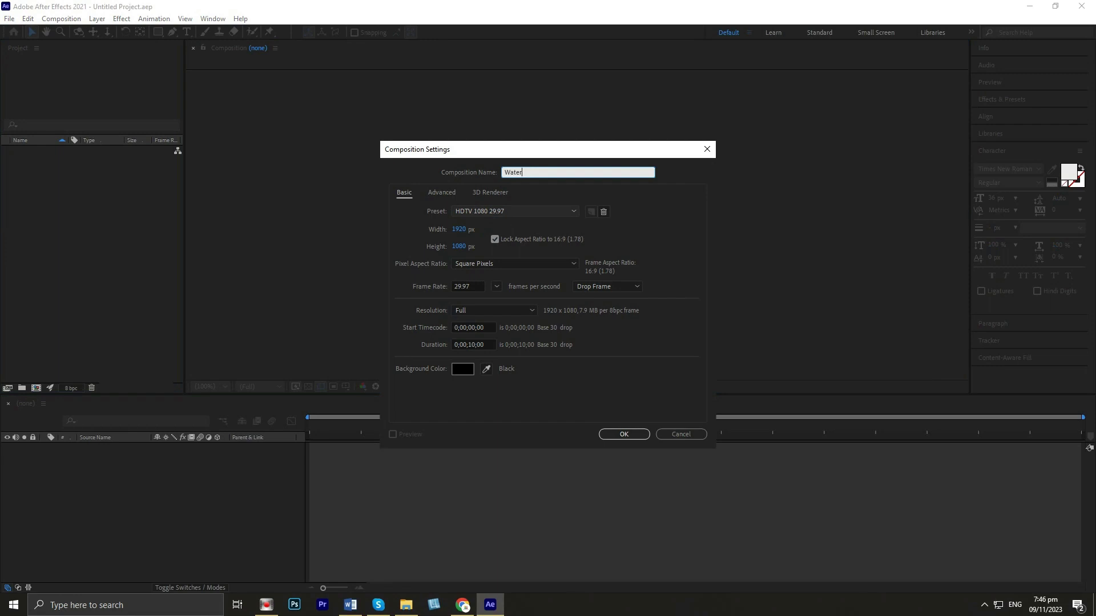
Create the Water composition and import the Ocean.jpg sunset photo
left_click(625, 435)
left_click(9, 19)
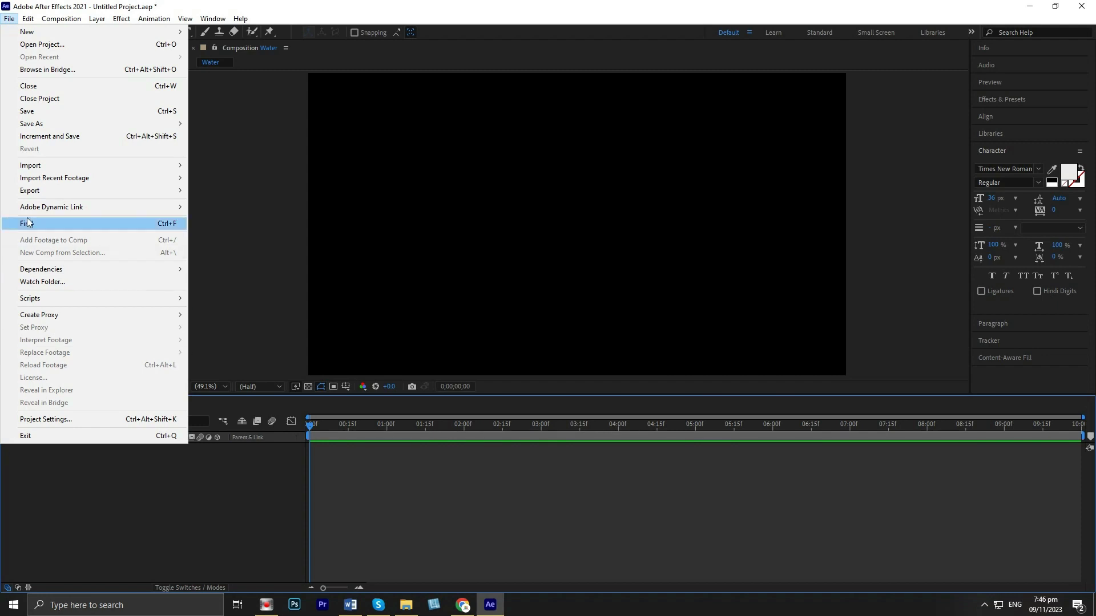
mouse_move(32, 171)
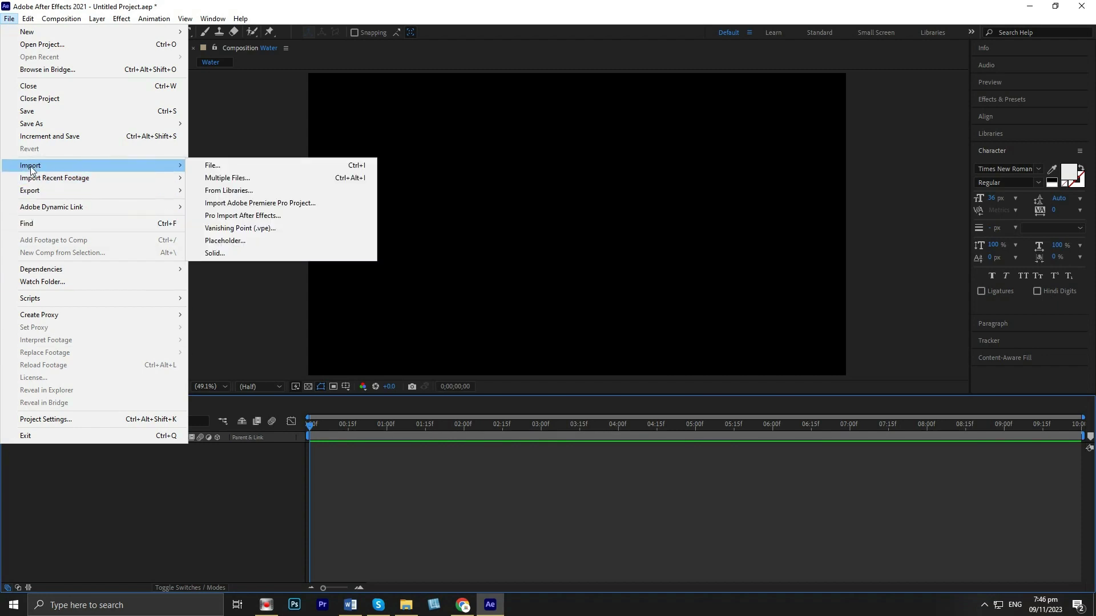
left_click(247, 166)
double_click(143, 141)
left_click(215, 114)
left_click(453, 389)
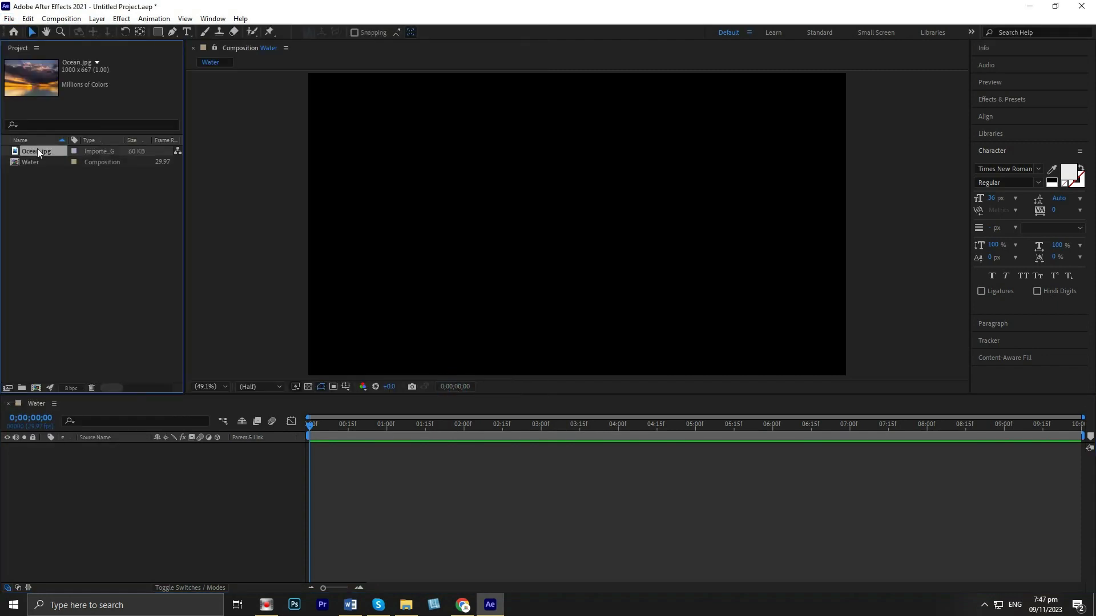
Place Ocean.jpg in Water, scale it to 194%, and nudge it up about 50 px
left_click_drag(38, 151, 203, 502)
key("s")
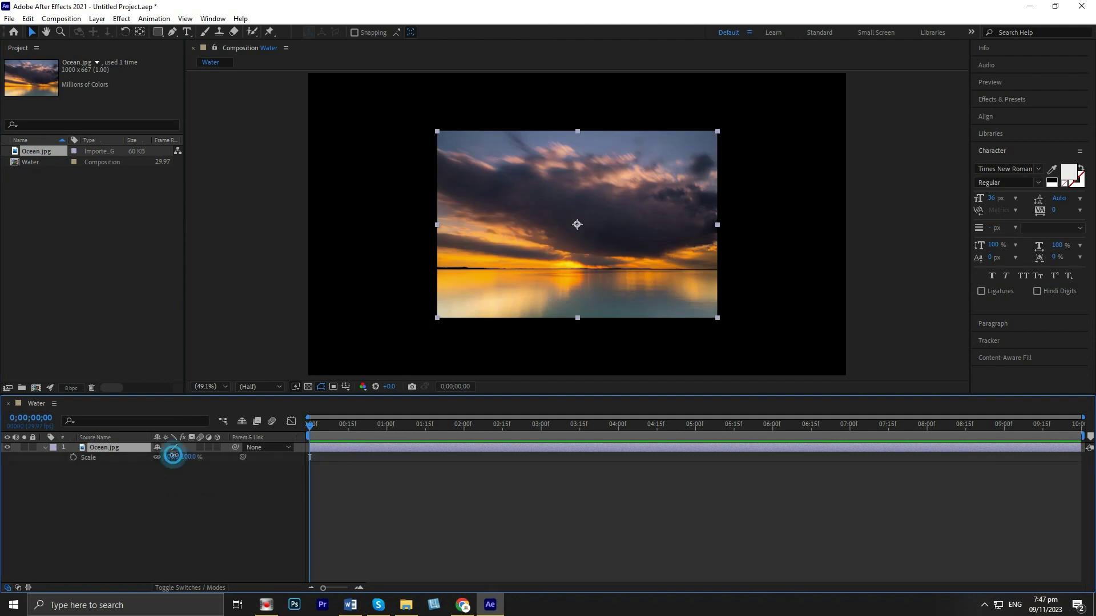
left_click_drag(172, 457, 224, 457)
left_click_drag(551, 319, 551, 292)
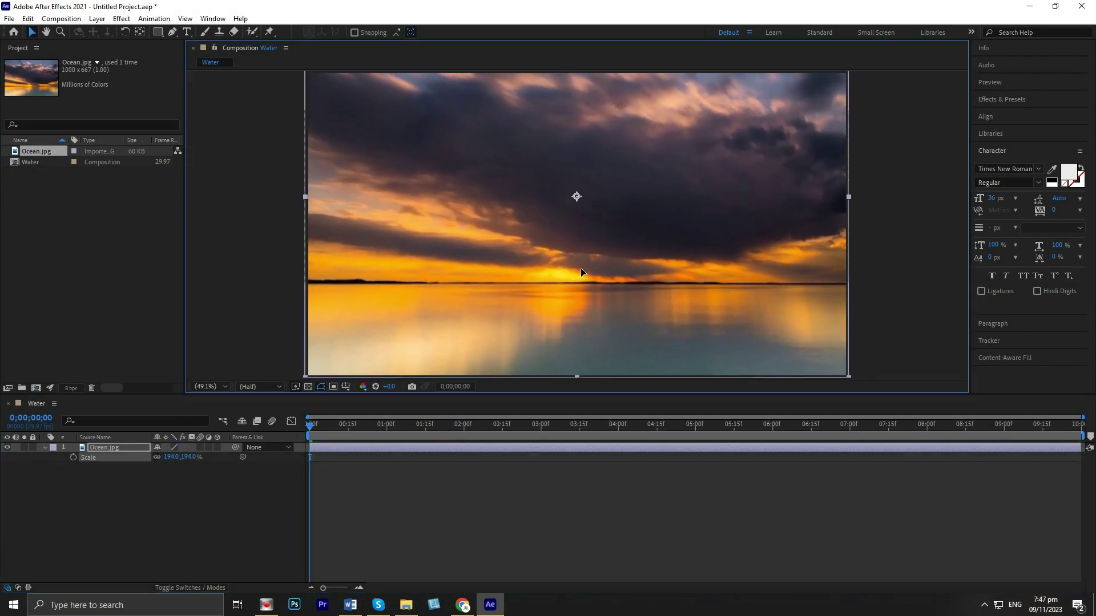
Create a new full-frame solid layer named Water Map
right_click(378, 482)
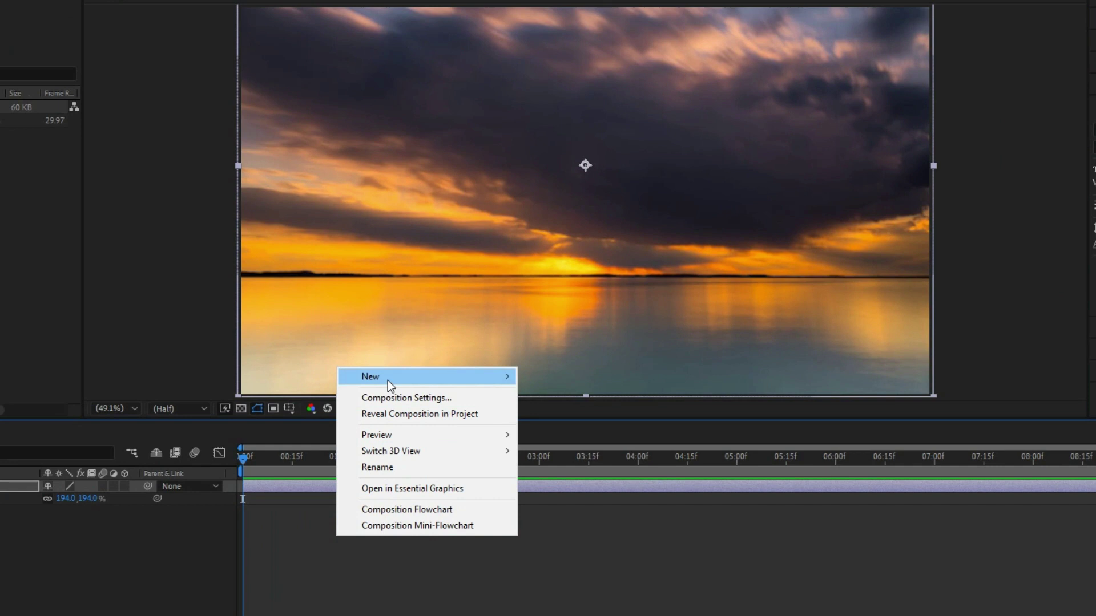
mouse_move(388, 380)
left_click(574, 417)
type("Water Map")
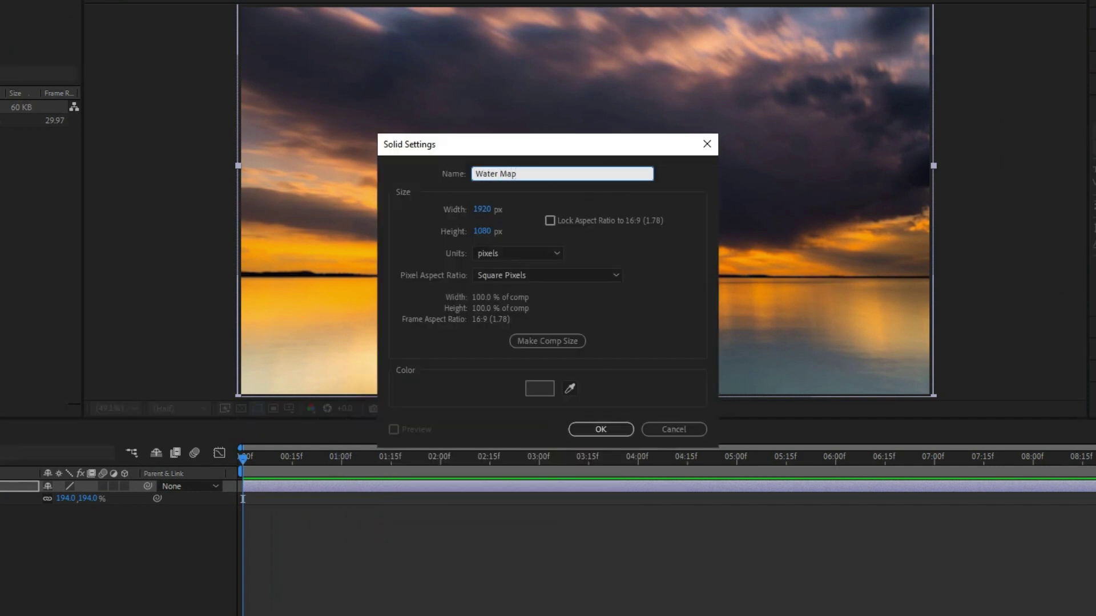
left_click(605, 433)
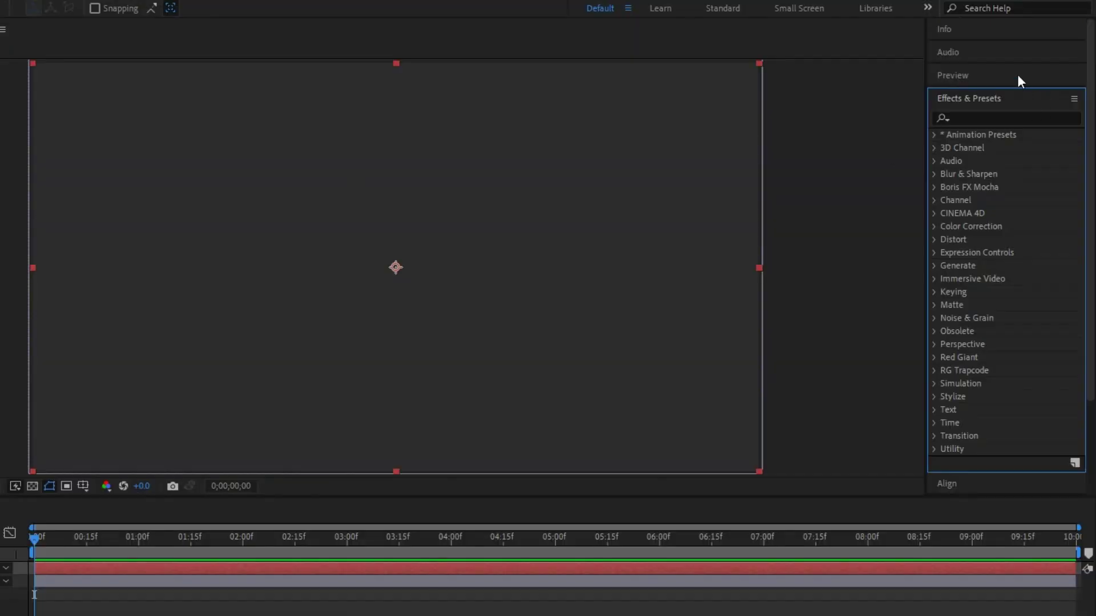
Apply the Fractal Noise effect to the Water Map solid
left_click(1003, 118)
type("F")
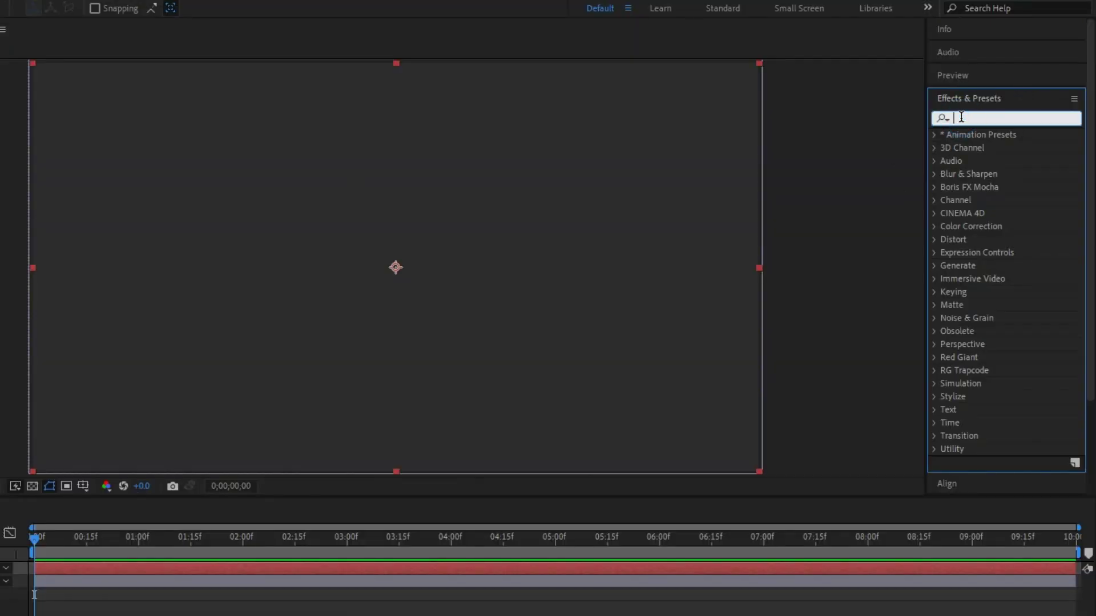
type("ractal no")
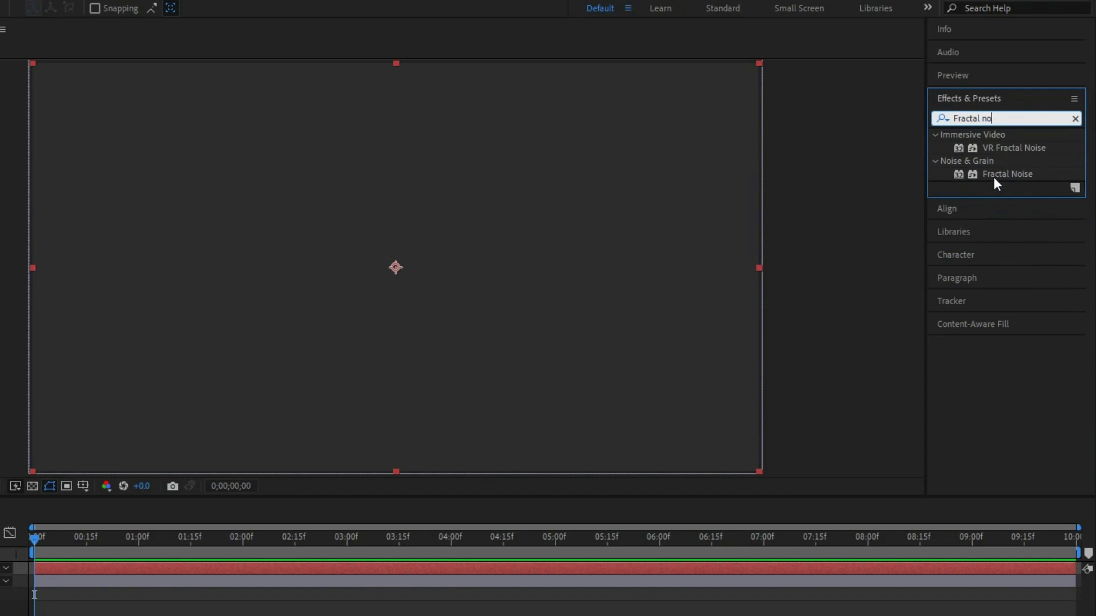
left_click_drag(994, 178, 414, 251)
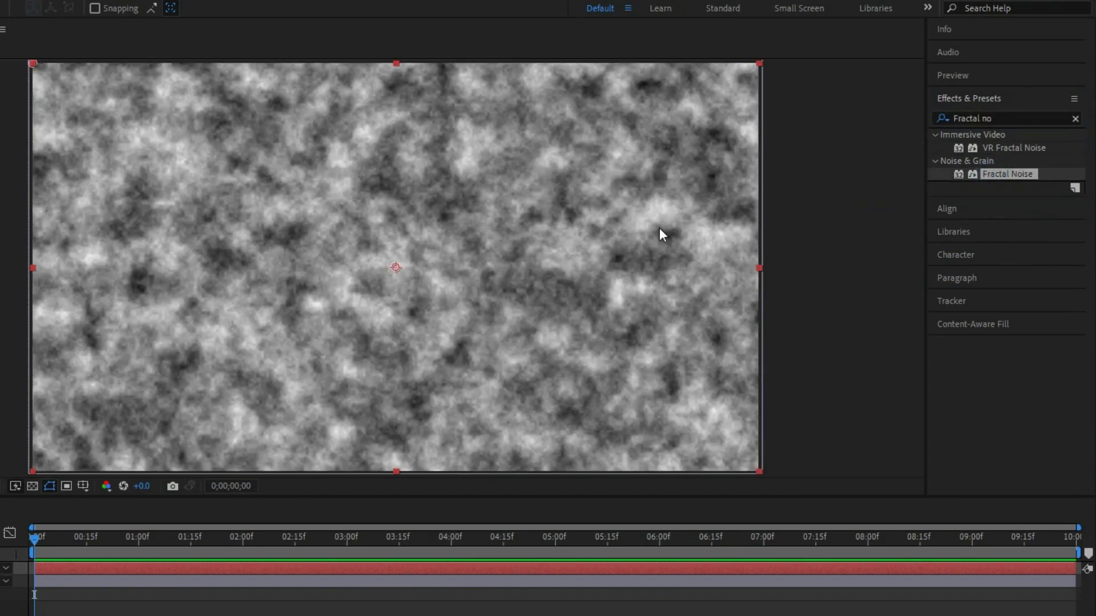
Turn off Uniform Scaling and set the noise's Scale Height to 10
left_click(10, 141)
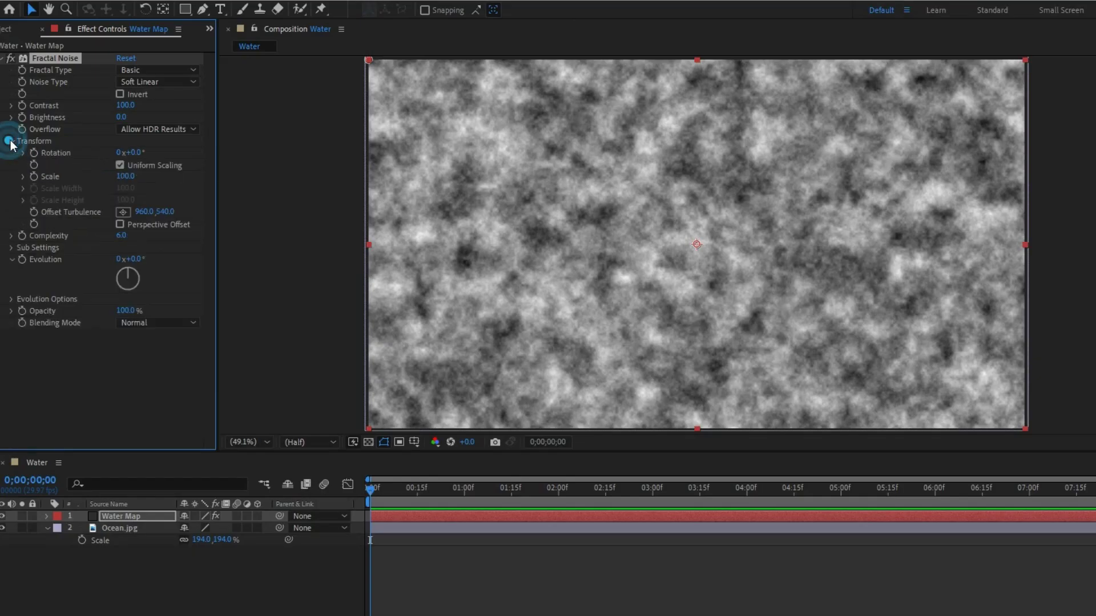
left_click(120, 166)
left_click(125, 219)
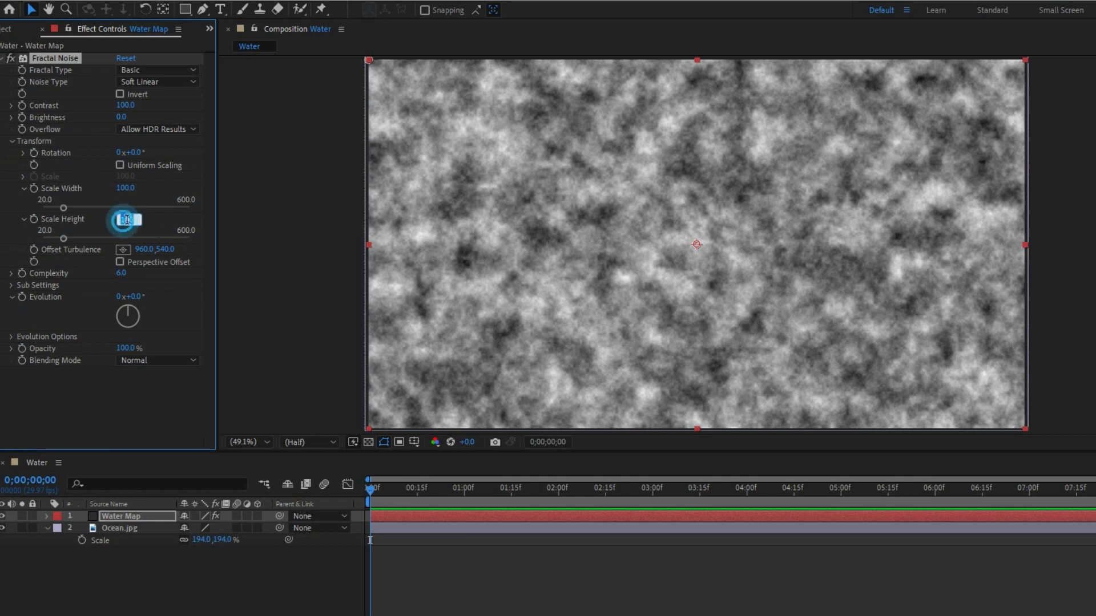
type("10")
key("Return")
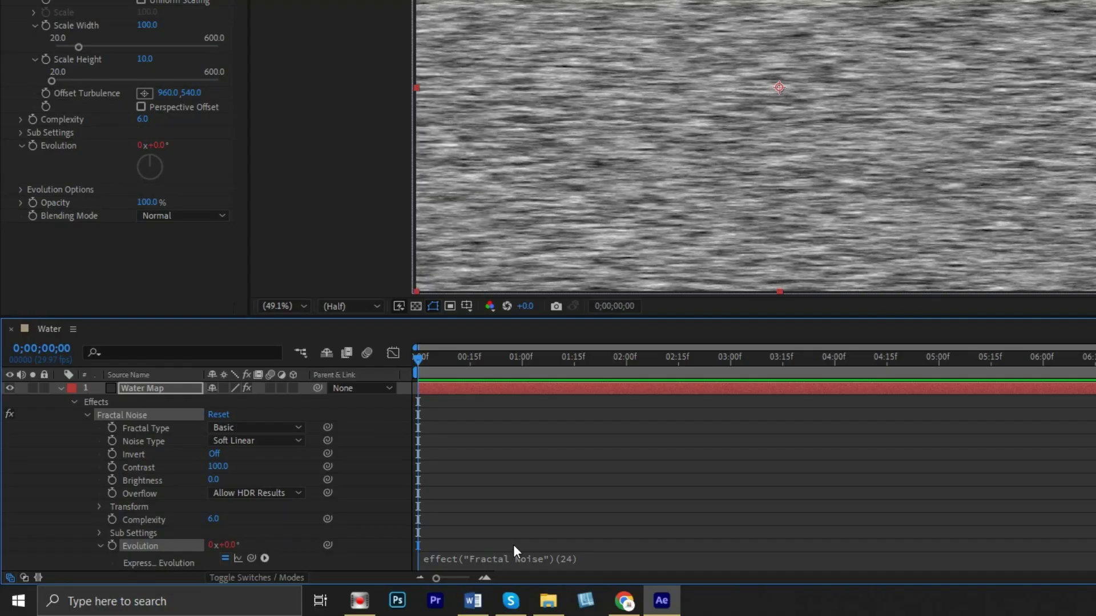
Drive Evolution with the expression time*250 and scrub to preview it
left_click(505, 560)
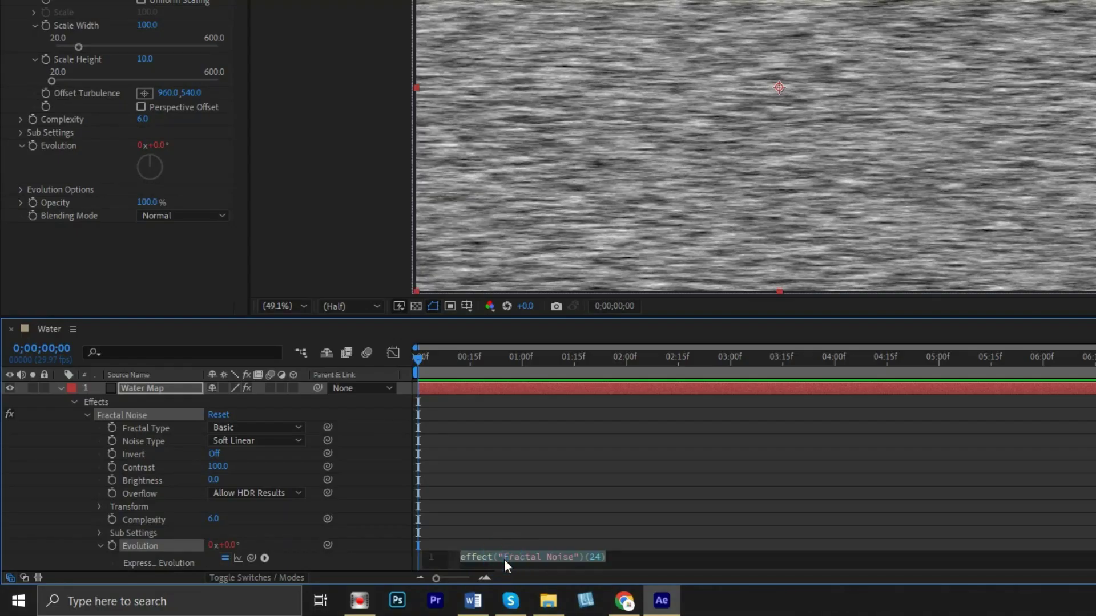
key("BackSpace")
type("time*")
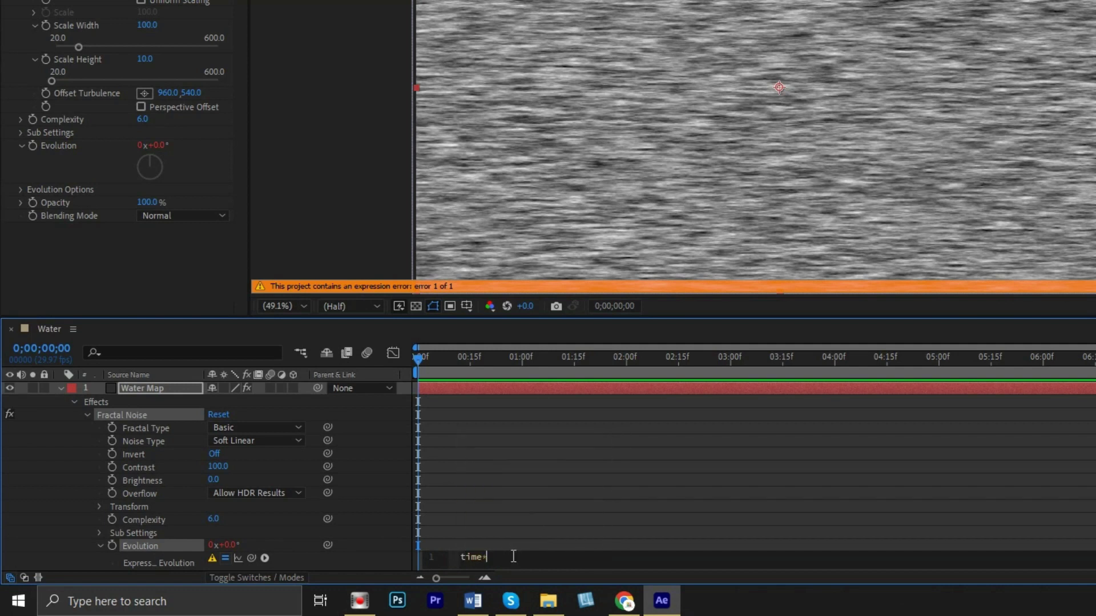
type("250")
key("KP_Enter")
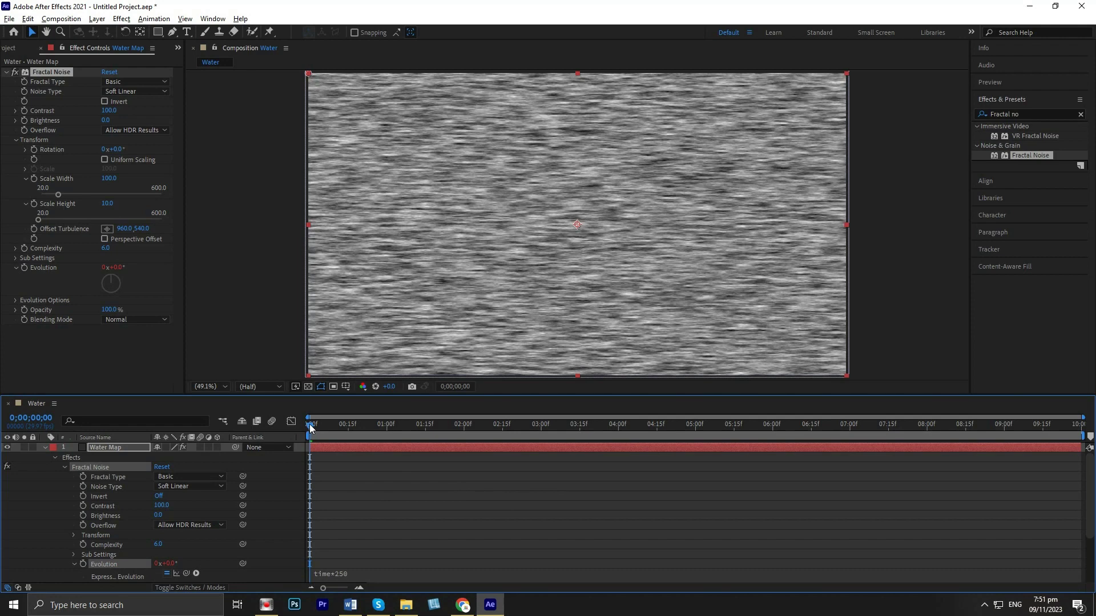
left_click_drag(311, 429, 276, 427)
Collapse Water Map's effects and move it below Ocean.jpg in the stack
left_click(45, 447)
left_click_drag(118, 447, 116, 472)
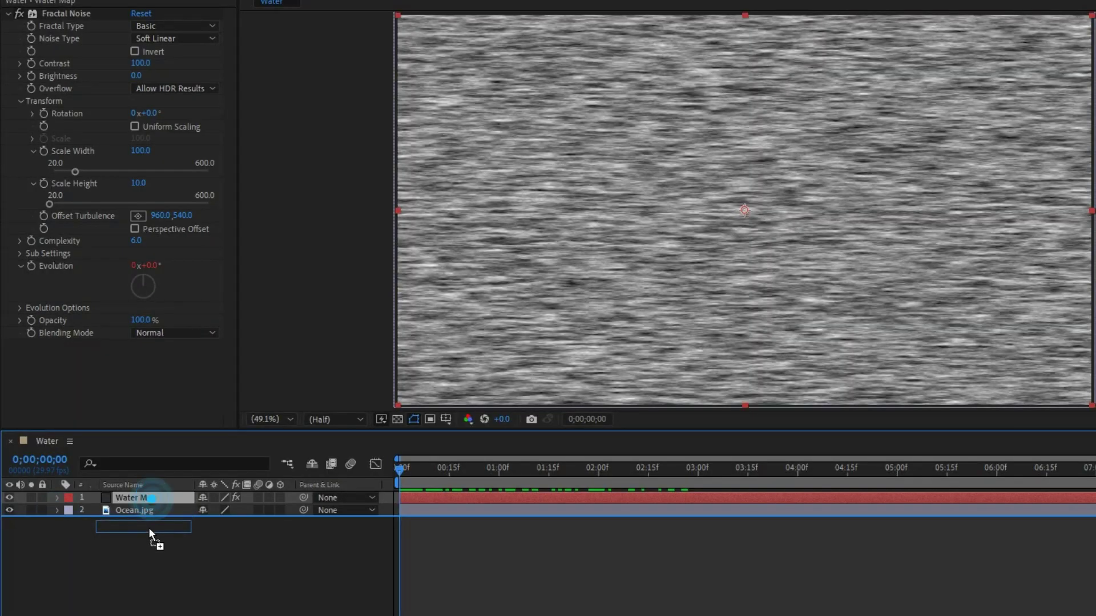
left_click_drag(149, 529, 149, 530)
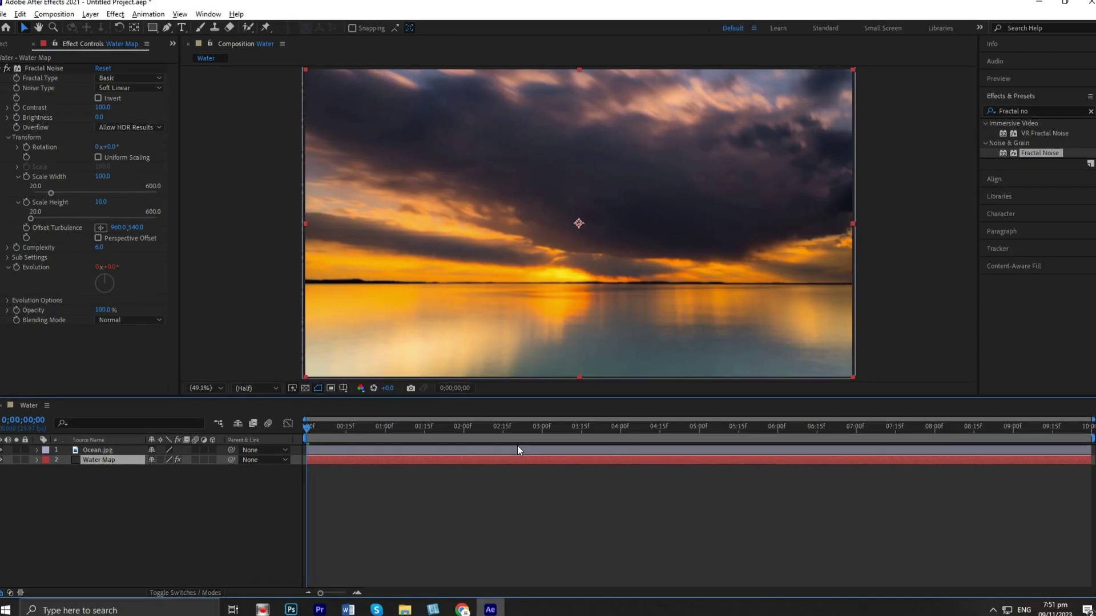
Add an adjustment layer at the top of the stack named Water mask
right_click(514, 536)
mouse_move(555, 380)
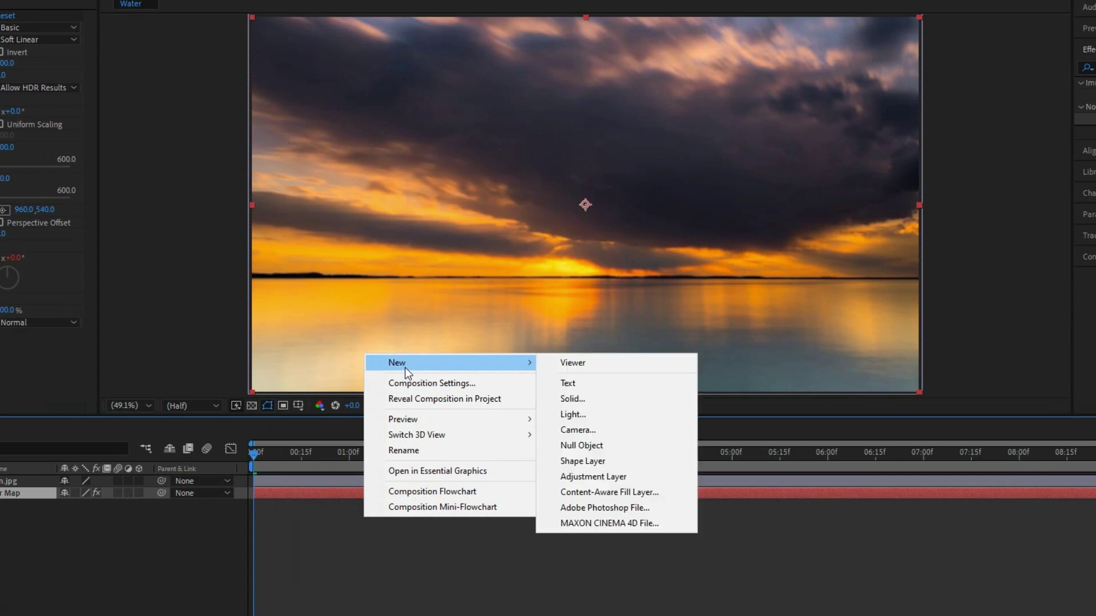
left_click(598, 476)
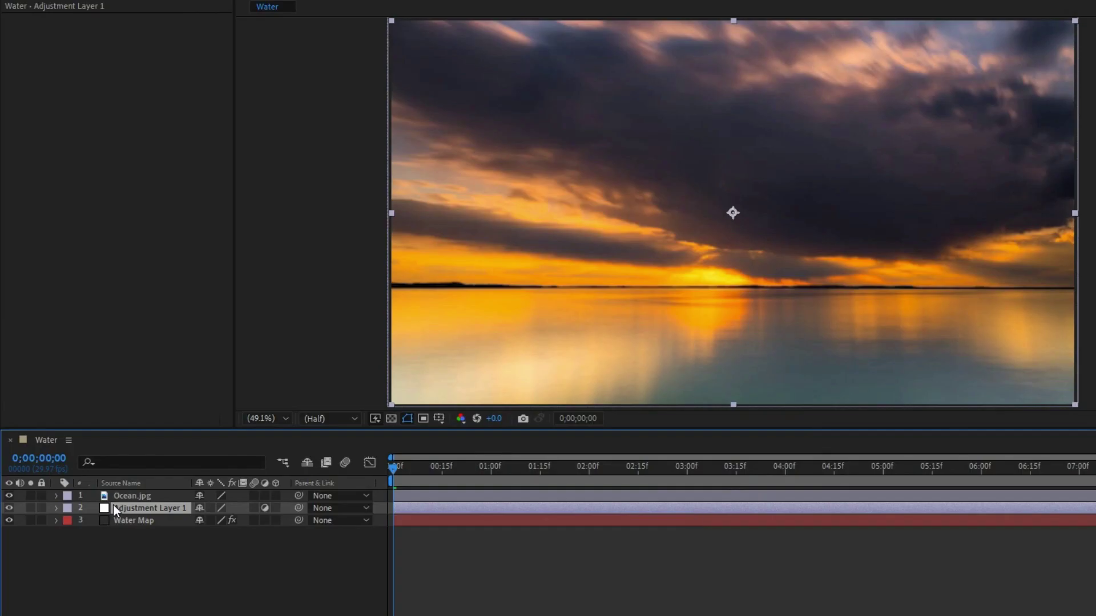
left_click_drag(114, 509, 132, 494)
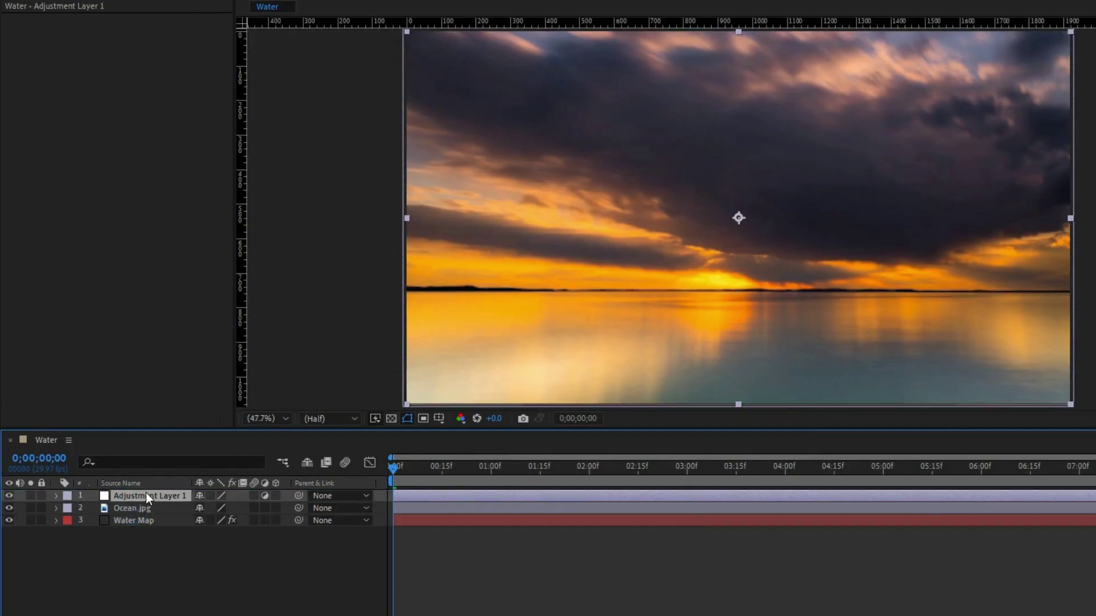
right_click(146, 493)
left_click(169, 469)
type("Water")
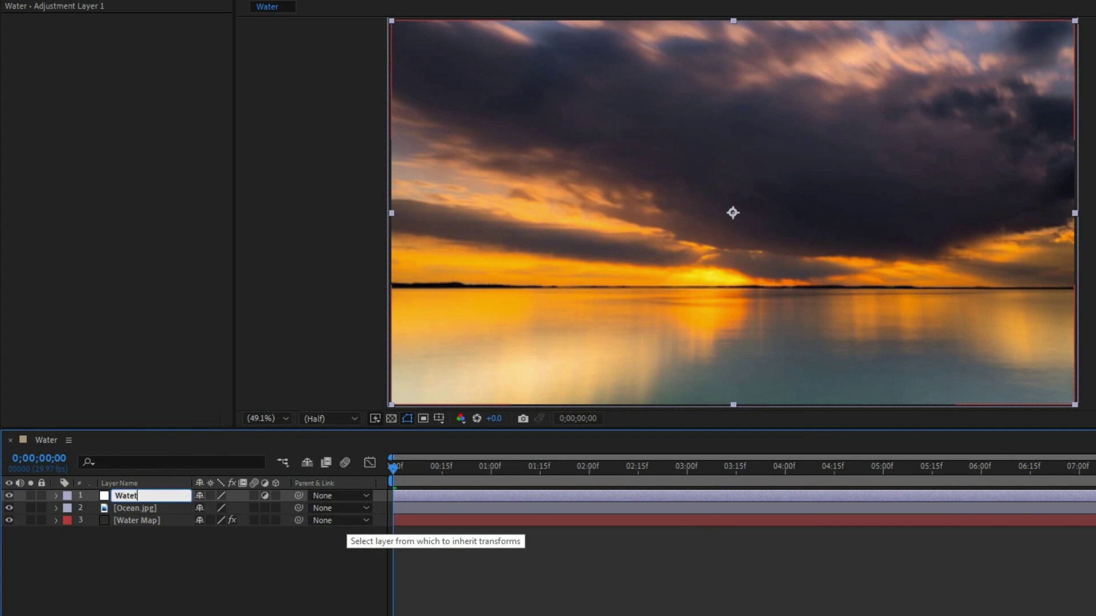
type(" mask")
key("Return")
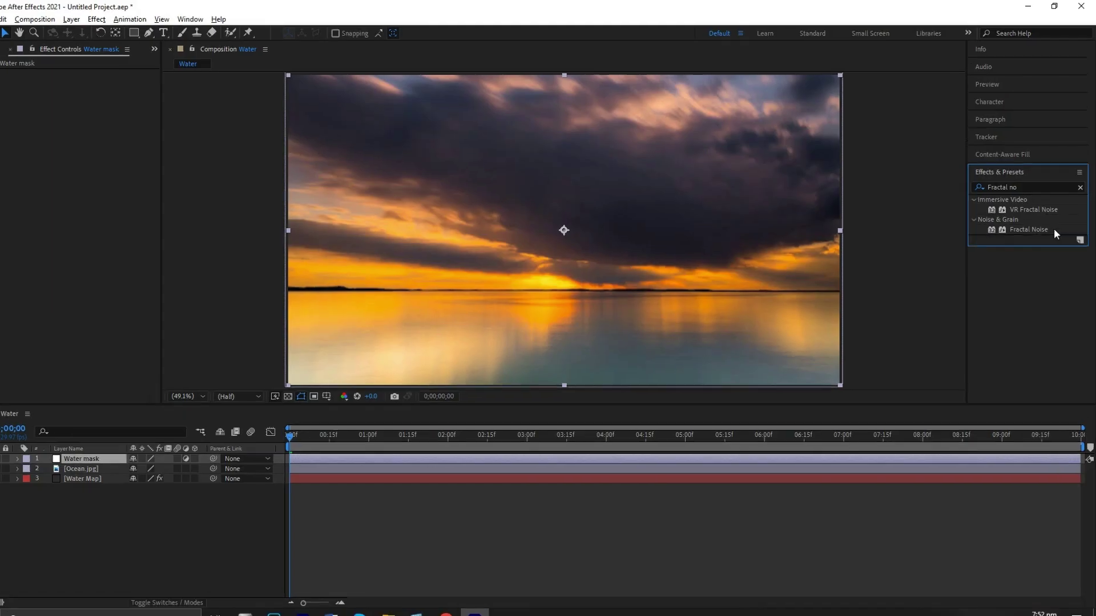
Apply the Displacement Map effect to the Water mask layer
left_click(998, 235)
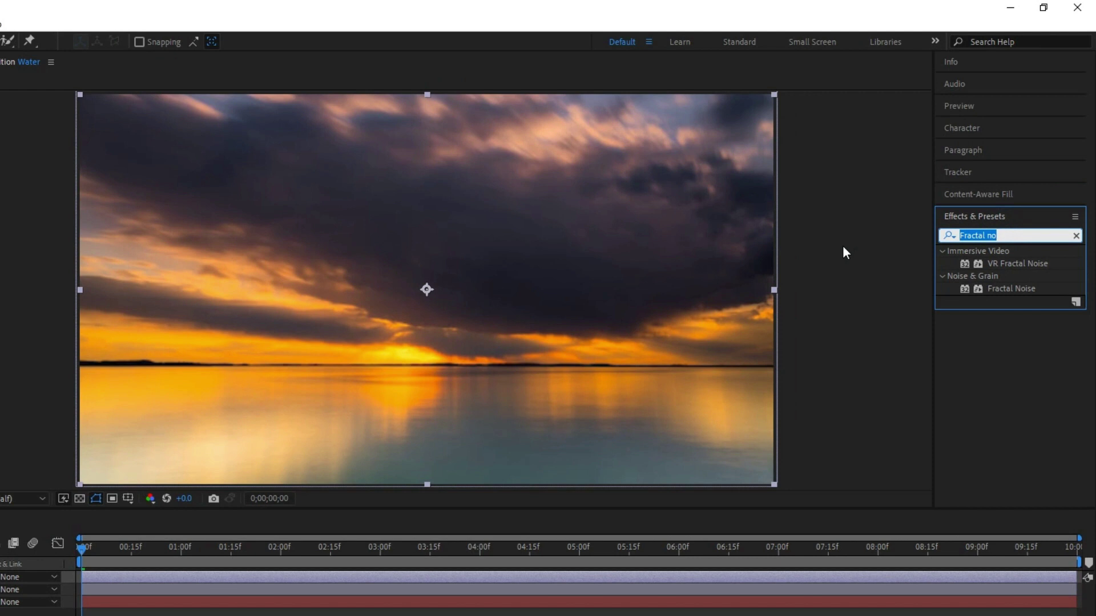
type("Displace")
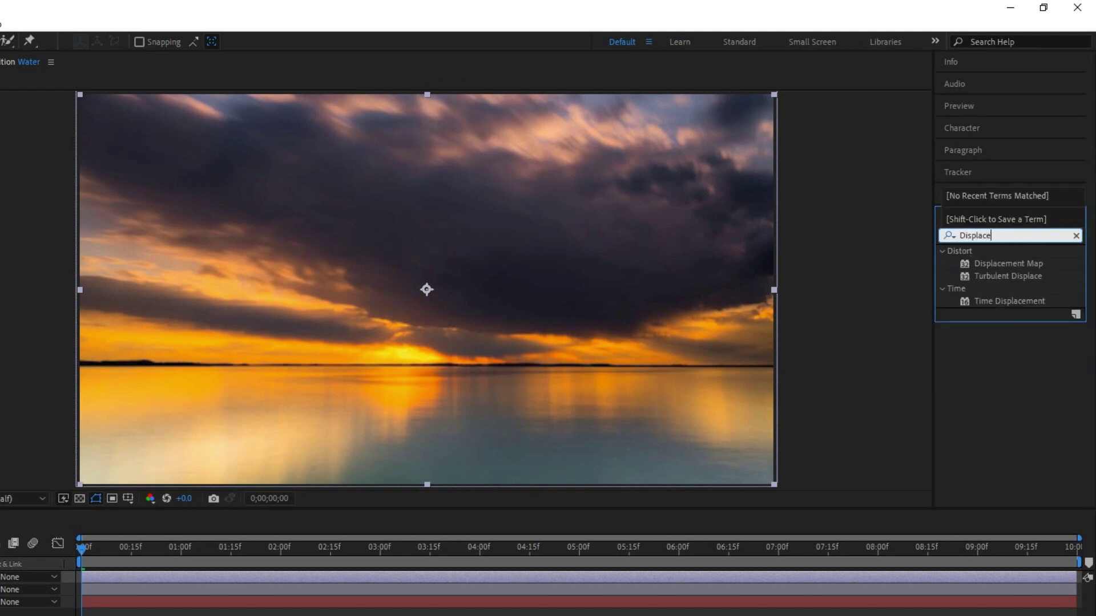
left_click(1009, 265)
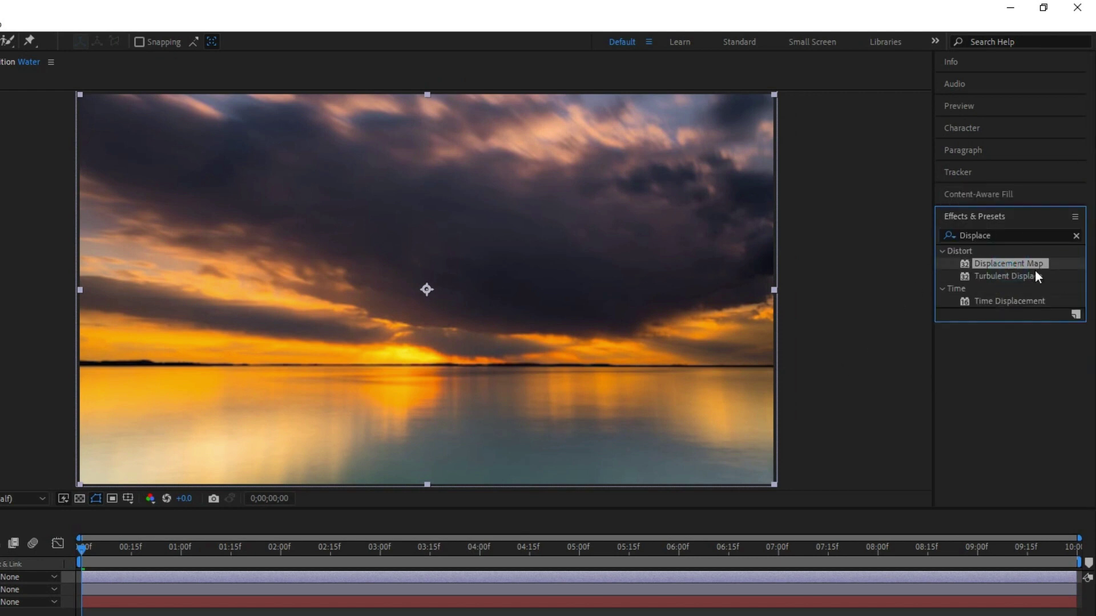
left_click_drag(1013, 264, 472, 312)
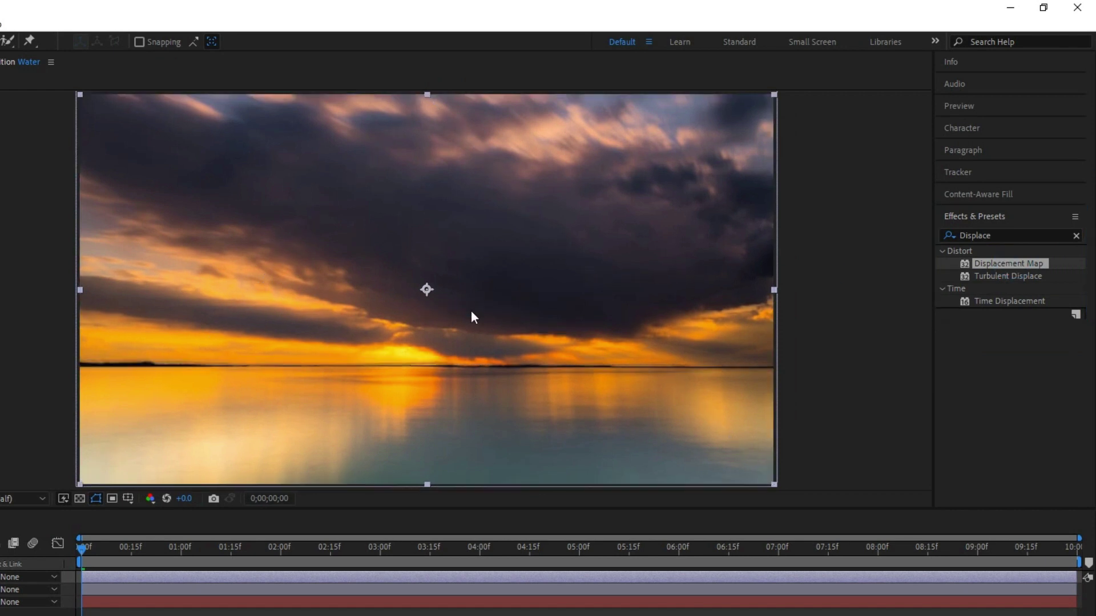
Use Water Map with Effects & Masks as the map, Luminance for both channels
left_click(144, 101)
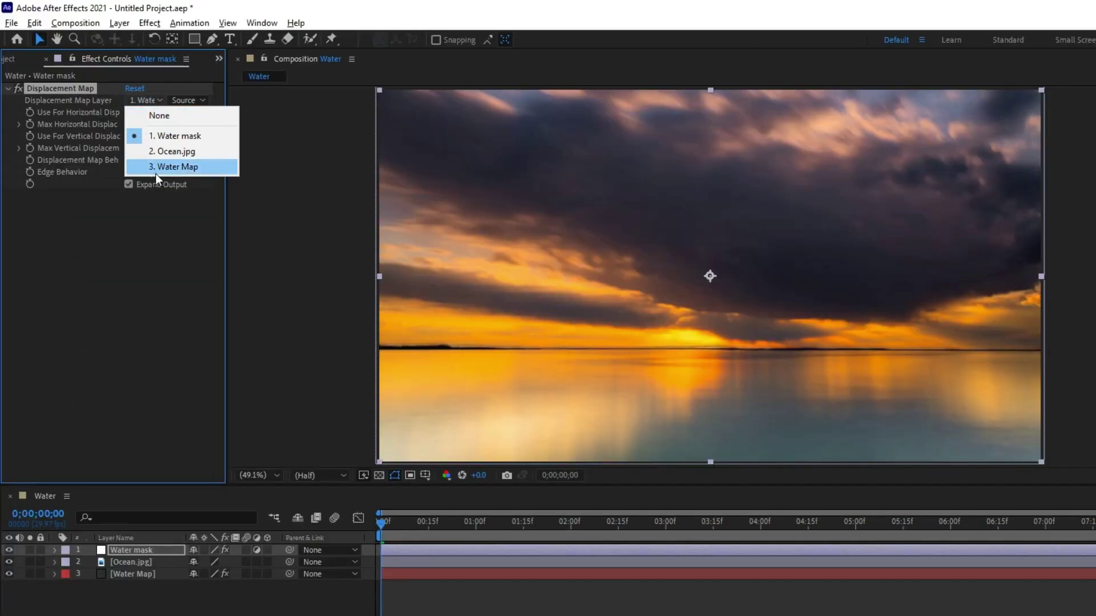
left_click(160, 169)
left_click(201, 100)
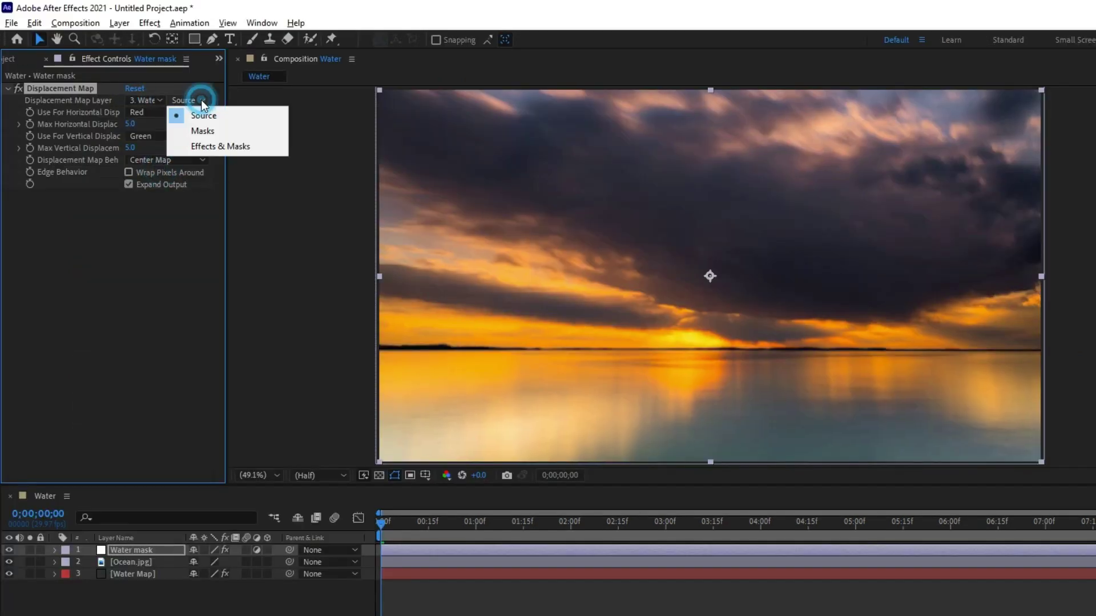
left_click(216, 146)
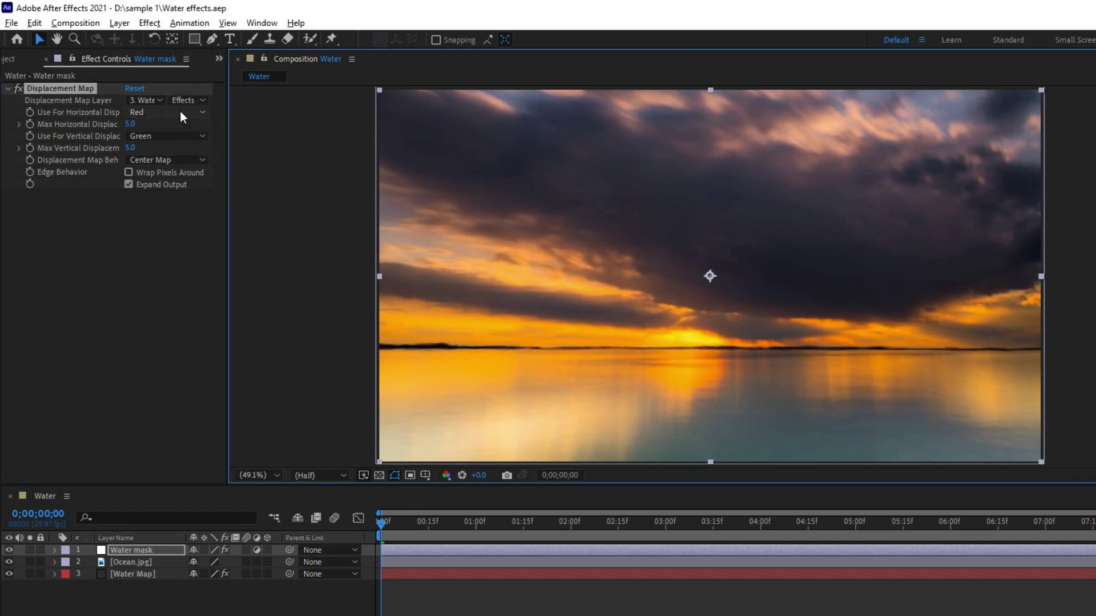
left_click(187, 110)
left_click(169, 189)
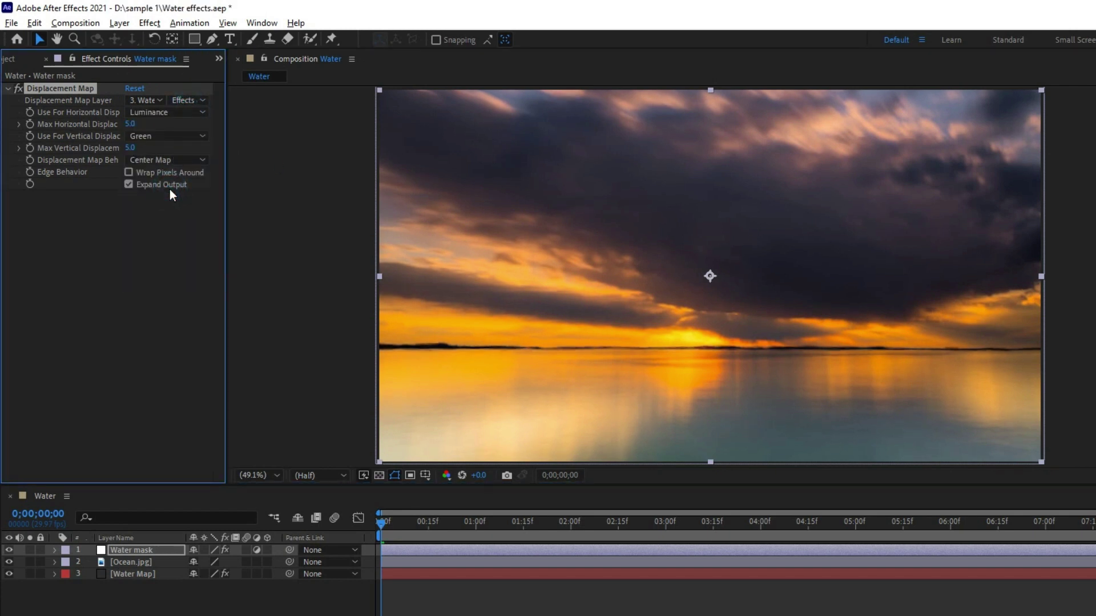
left_click(182, 136)
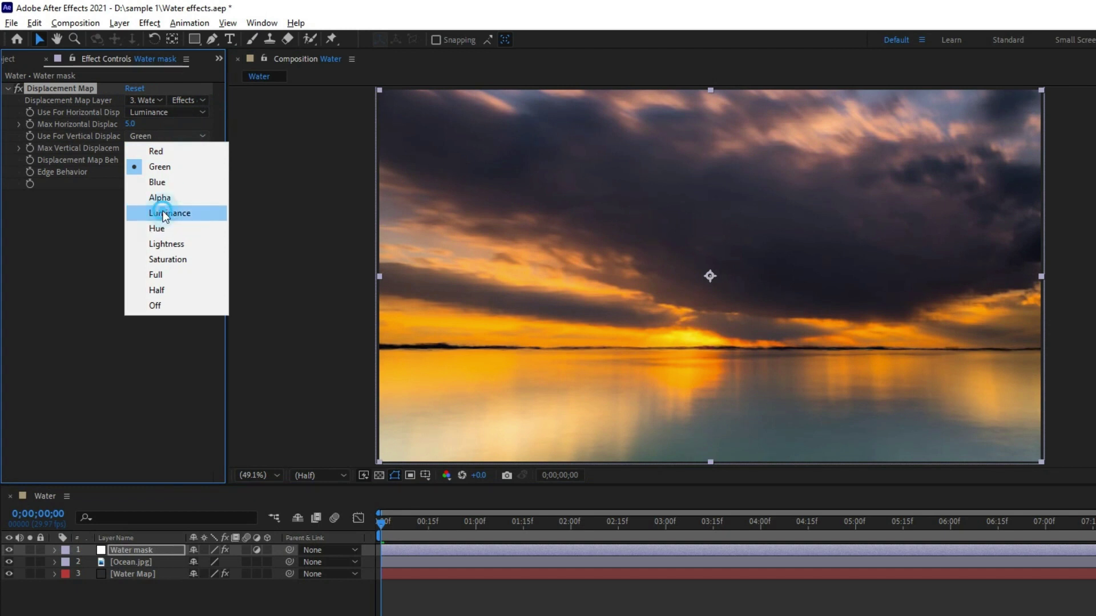
left_click(165, 214)
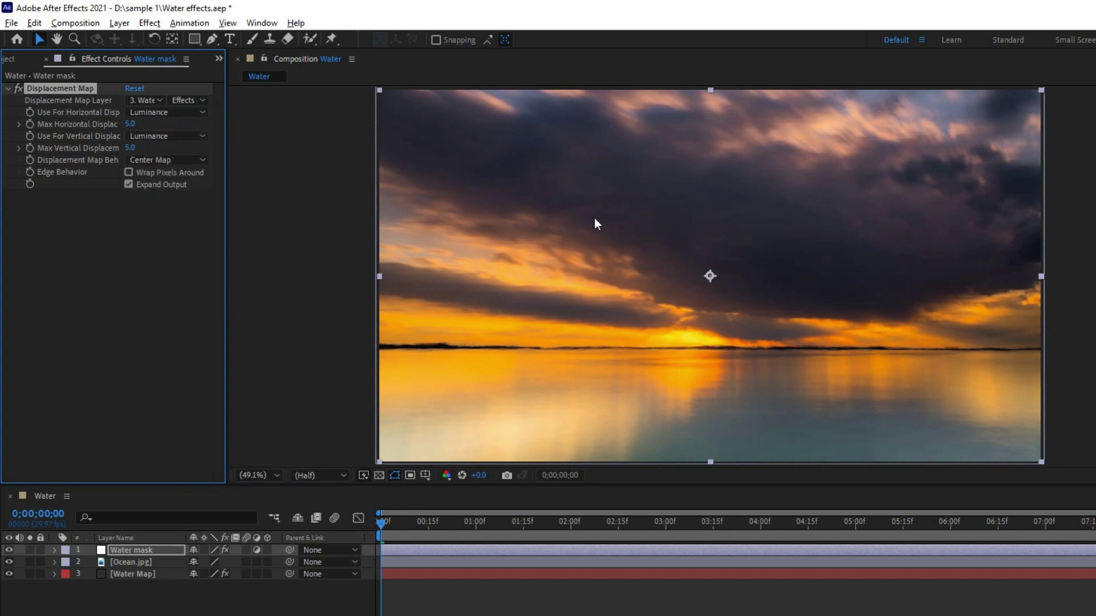
Set Max Horizontal Displacement 150 and Max Vertical 0, then preview the ripples
left_click(131, 125)
type("150")
key("Return")
left_click(131, 147)
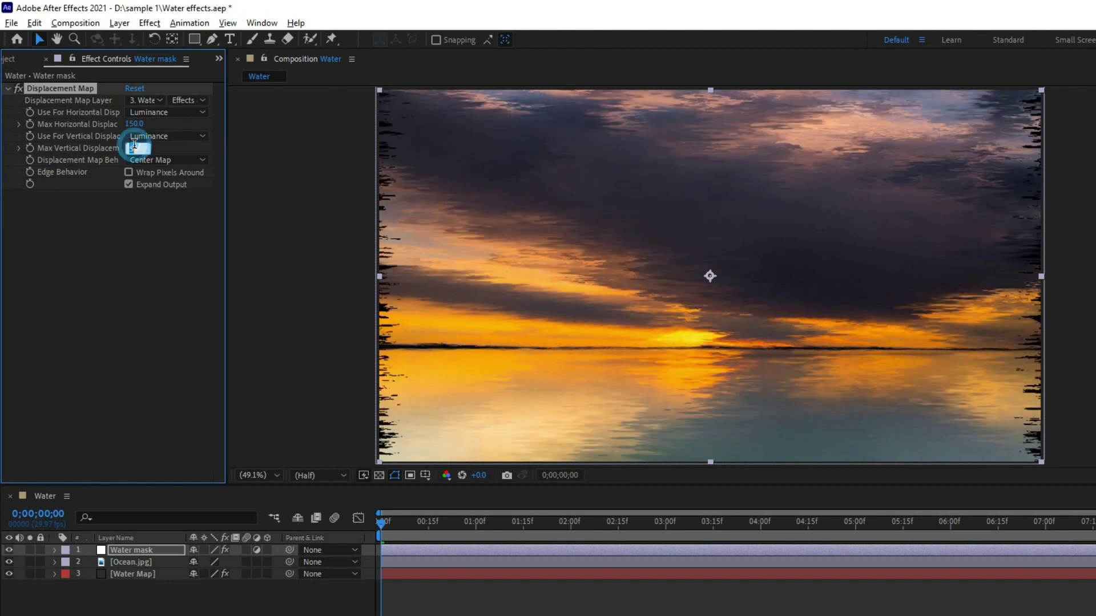
type("0")
key("Return")
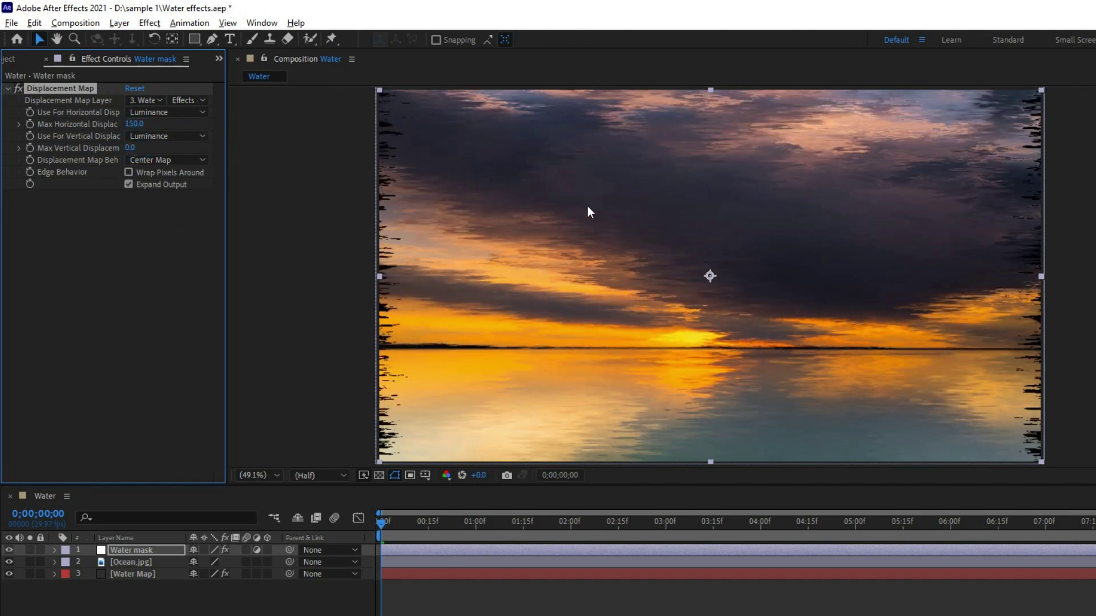
key("space")
left_click(347, 531)
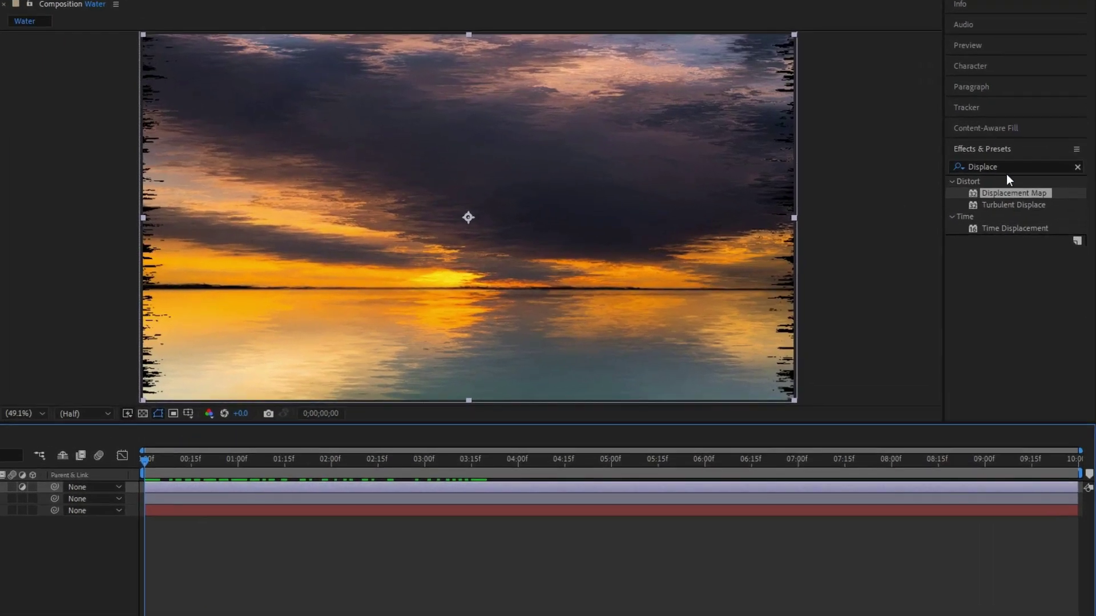
Search 'Motion tile' and apply Motion Tile to the Water mask layer
left_click(1077, 167)
type("Mo")
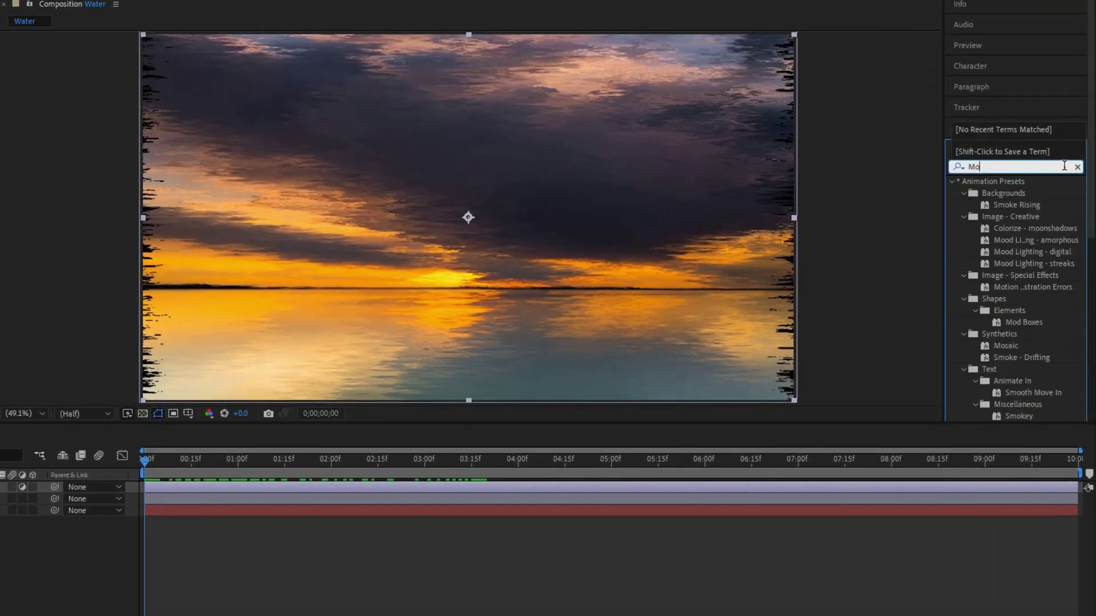
type("tion til")
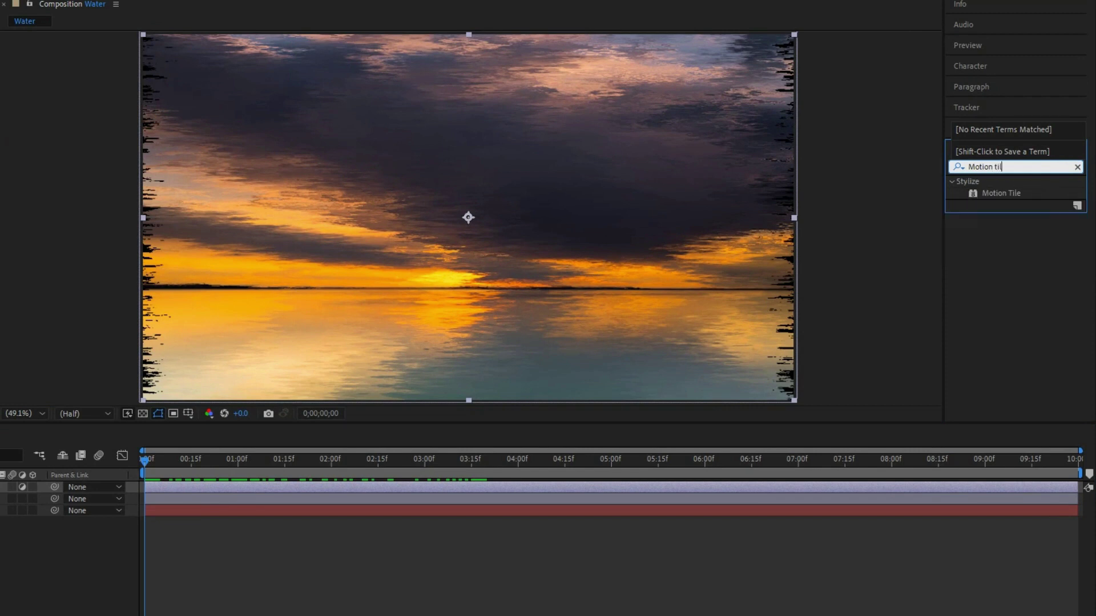
type("e")
left_click_drag(1001, 193, 579, 224)
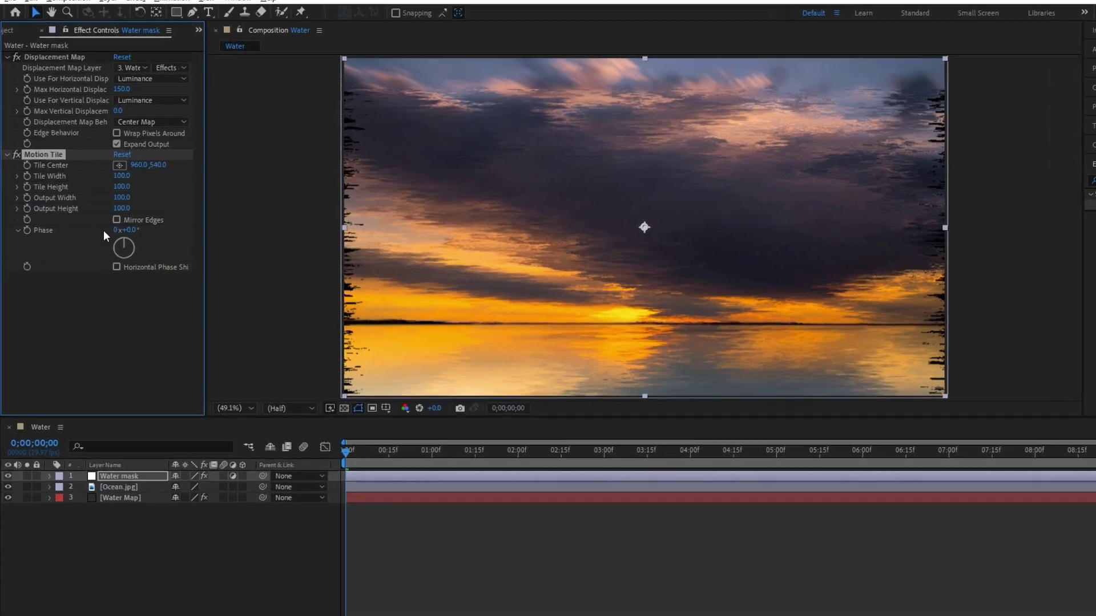
left_click(0, 150)
Move Motion Tile above Displacement Map and draw a closed four-point mask around the sea below the horizon
left_click_drag(72, 151, 66, 50)
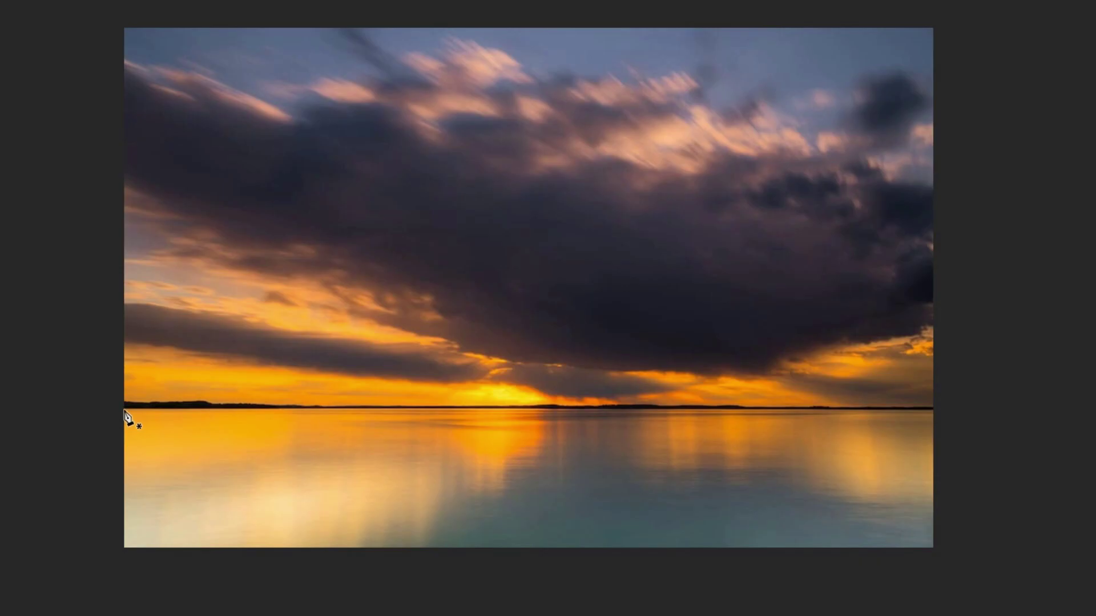
left_click(124, 409)
left_click(933, 411)
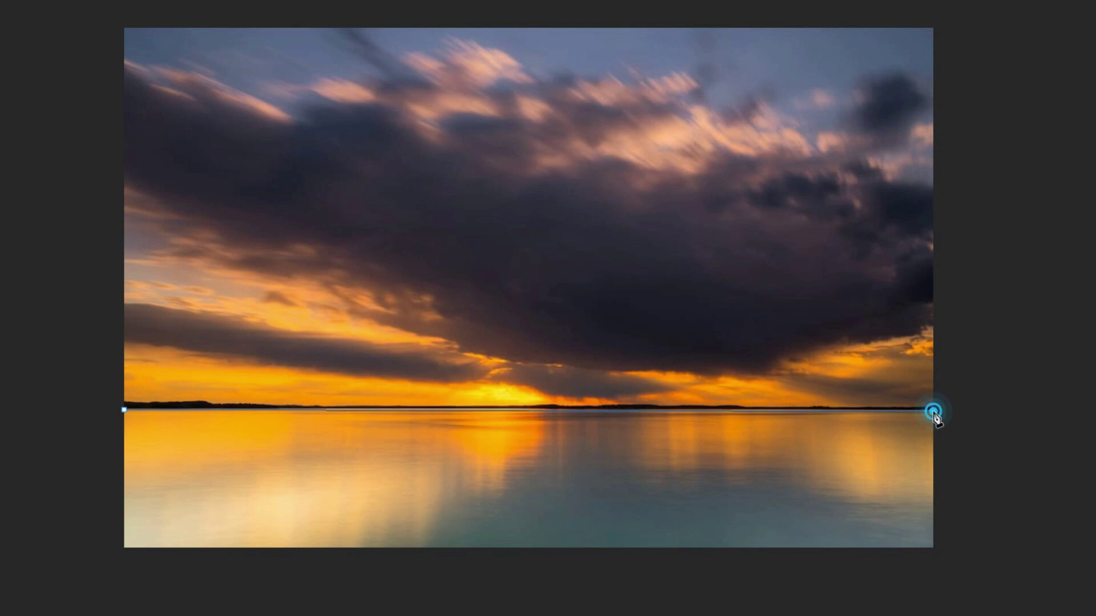
left_click(932, 548)
left_click(124, 548)
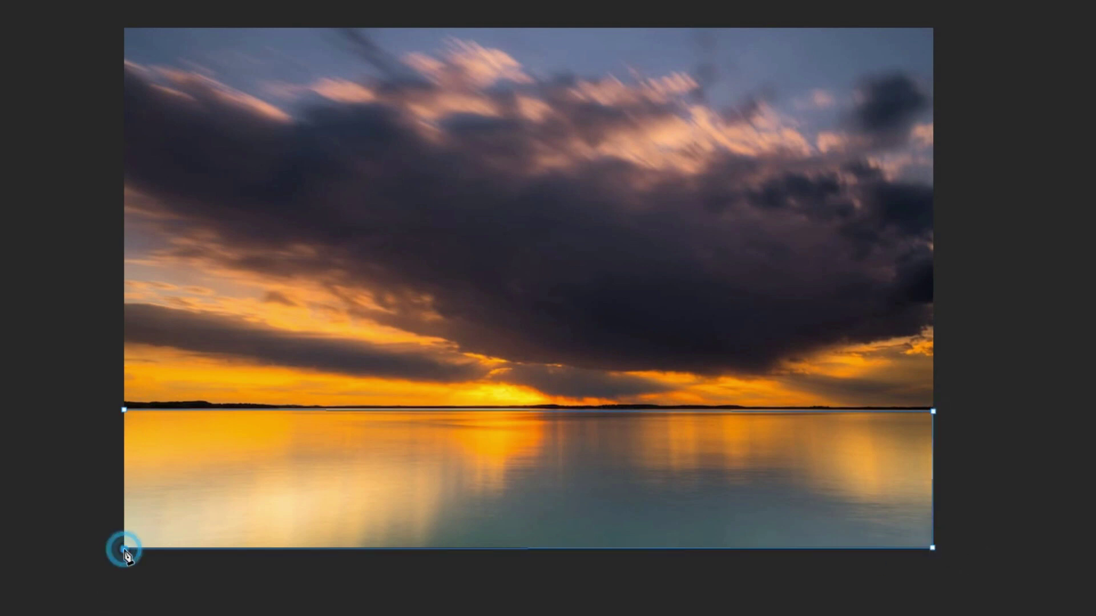
left_click(125, 412)
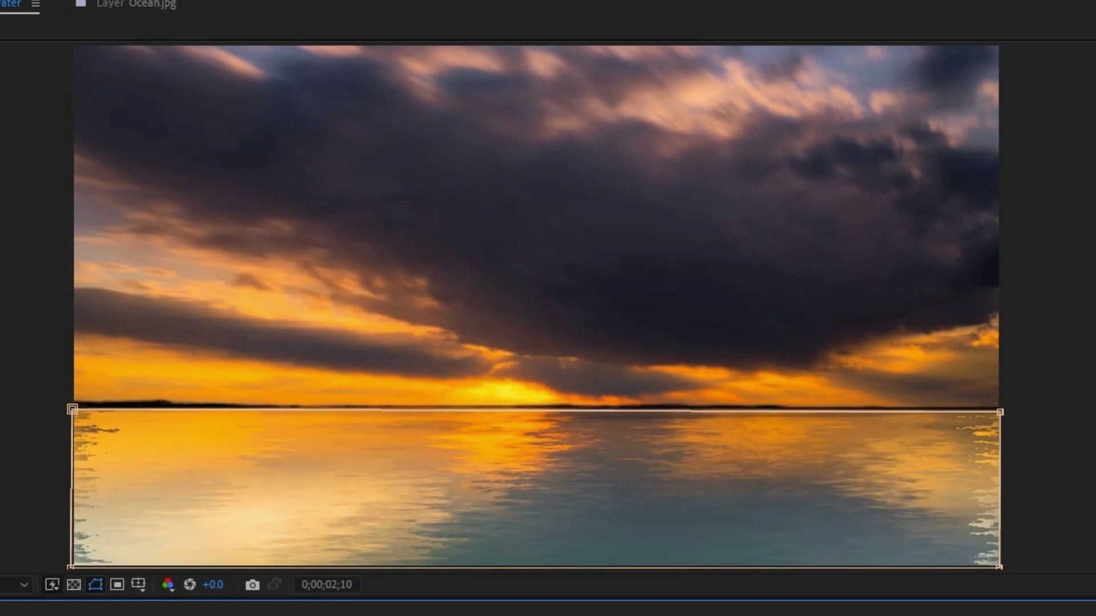
Apply Compound Blur to the adjustment layer and move it above Displacement Map
key("space")
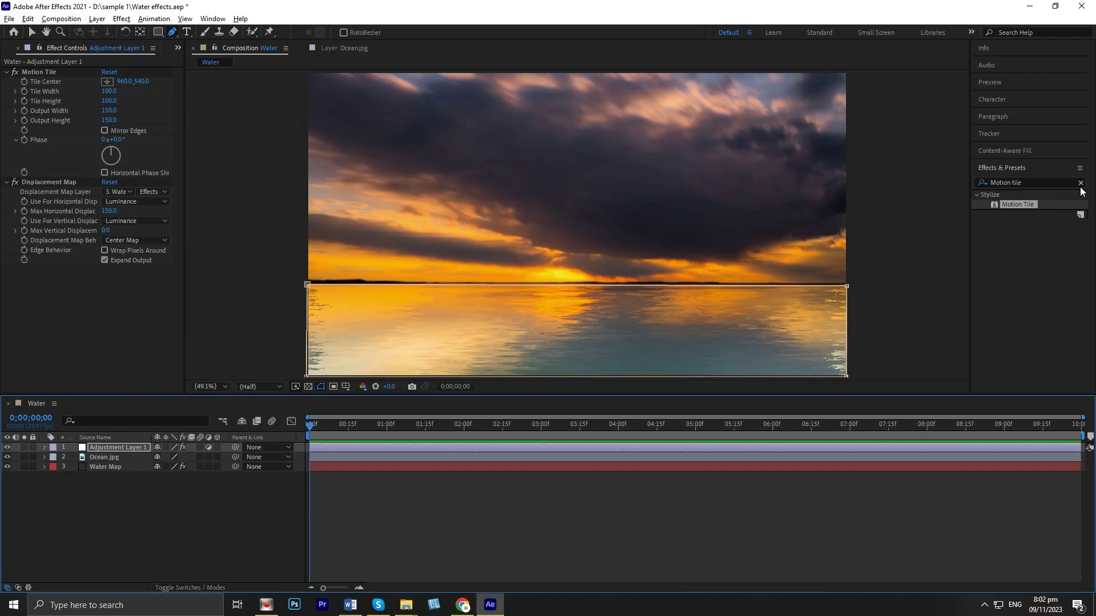
left_click(1076, 180)
type("Comp")
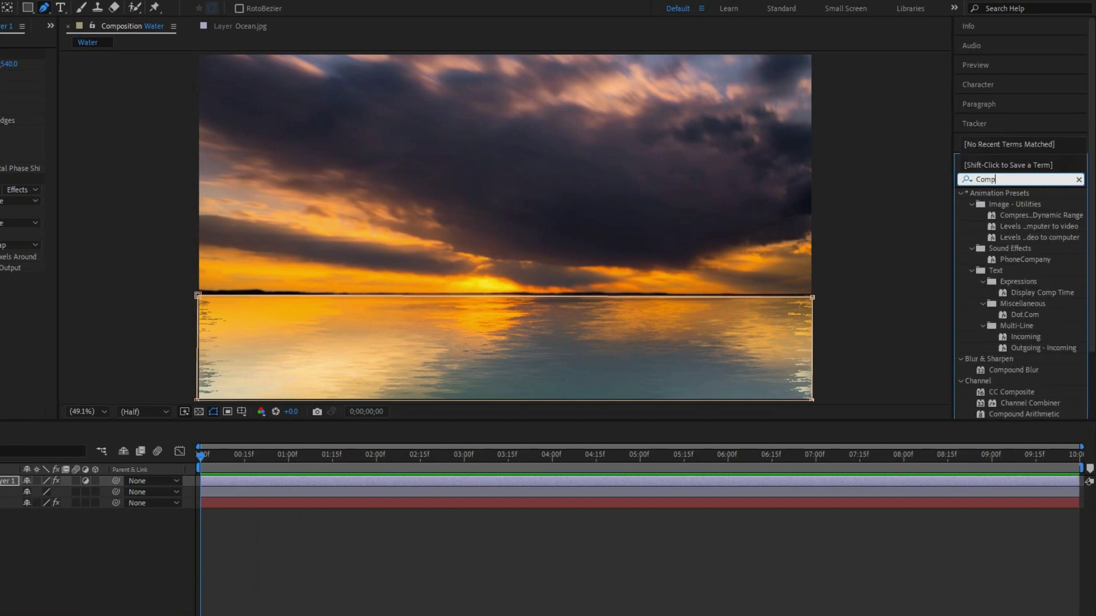
type("o")
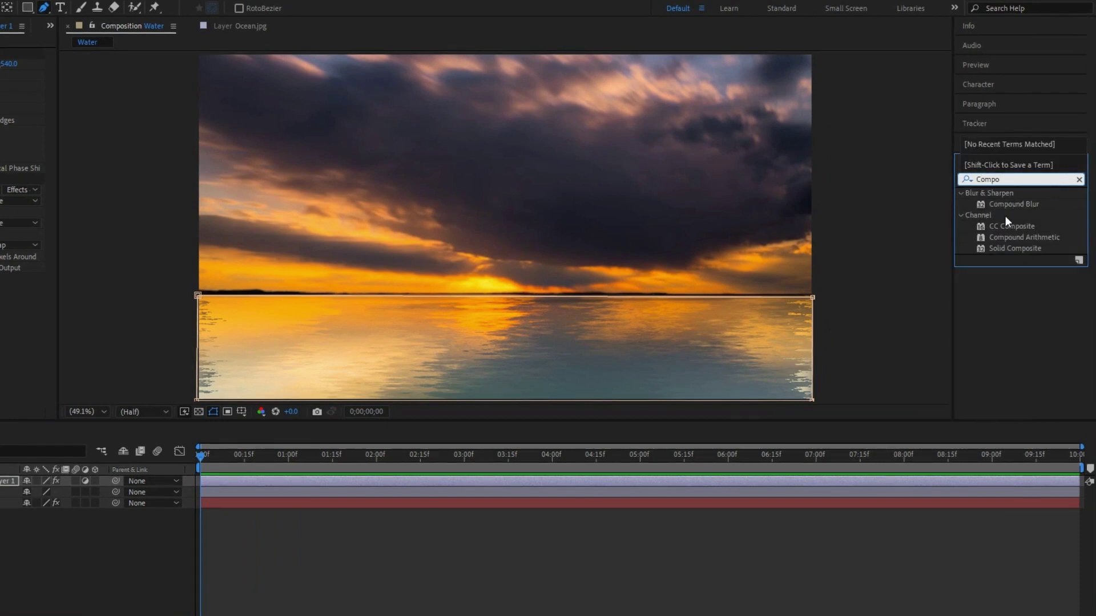
double_click(1014, 204)
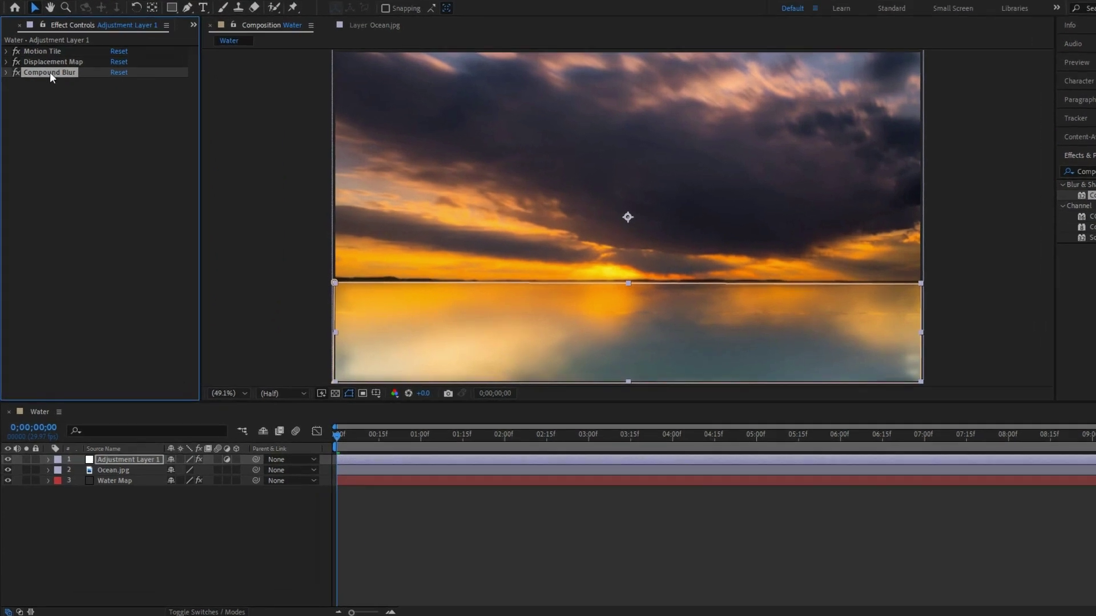
left_click_drag(46, 91, 52, 60)
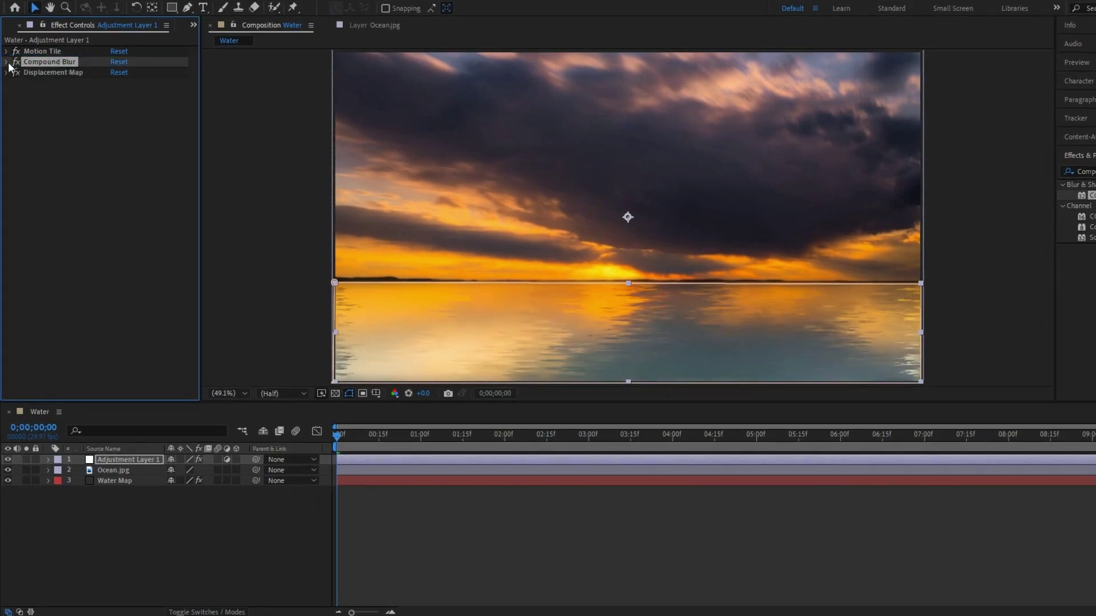
Set Compound Blur's layer to Water Map (Effects & Masks) with Maximum Blur 1.0
left_click(7, 62)
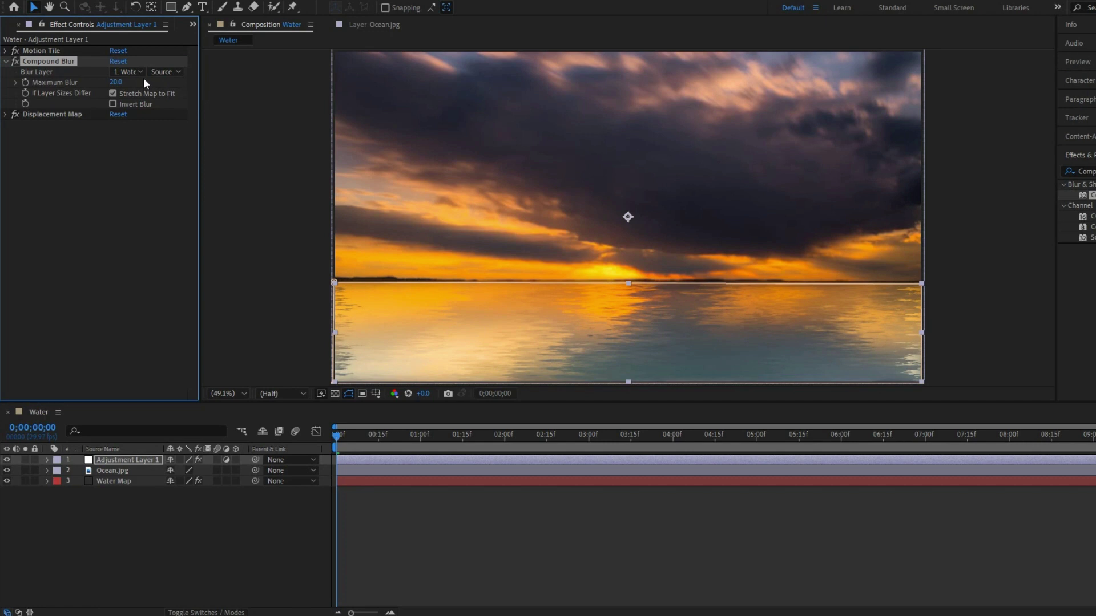
left_click(139, 70)
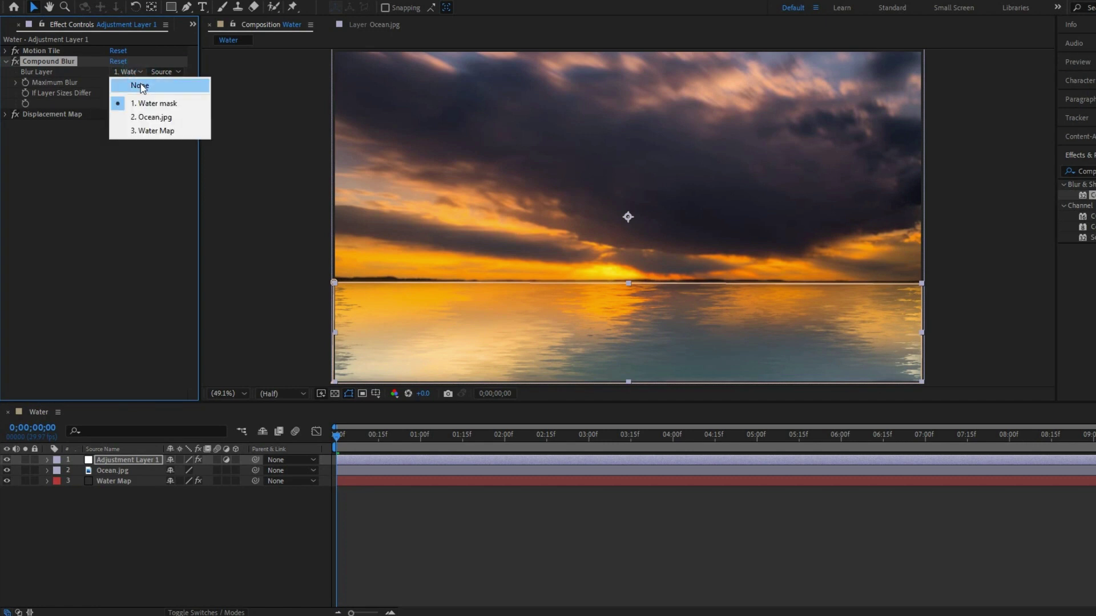
left_click(150, 129)
left_click(171, 71)
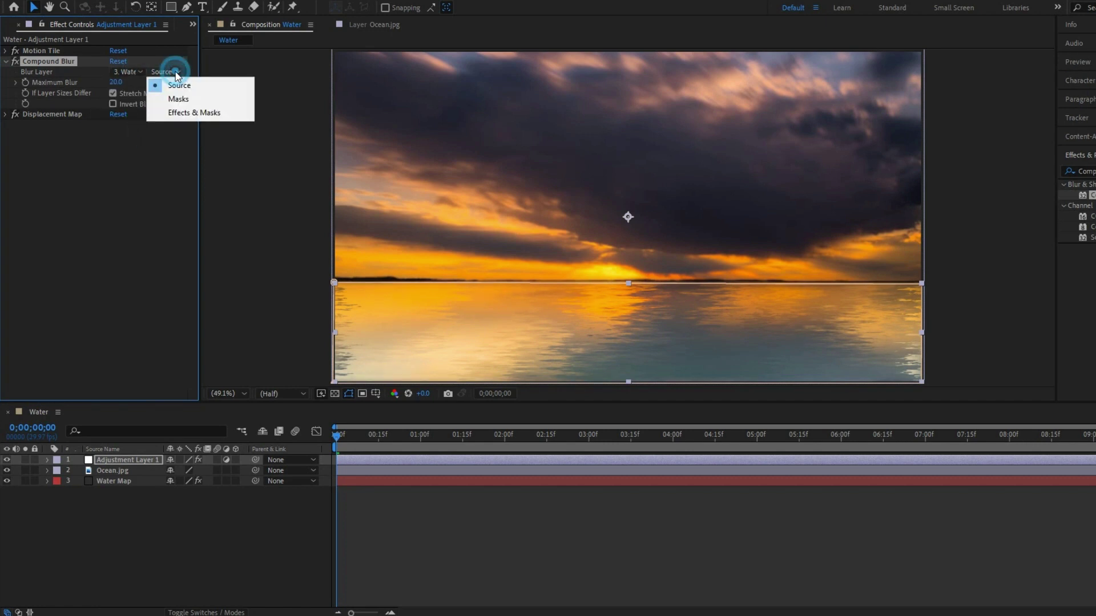
left_click(198, 112)
mouse_move(116, 82)
left_mouse_down()
mouse_move(126, 83)
mouse_move(114, 84)
left_mouse_up()
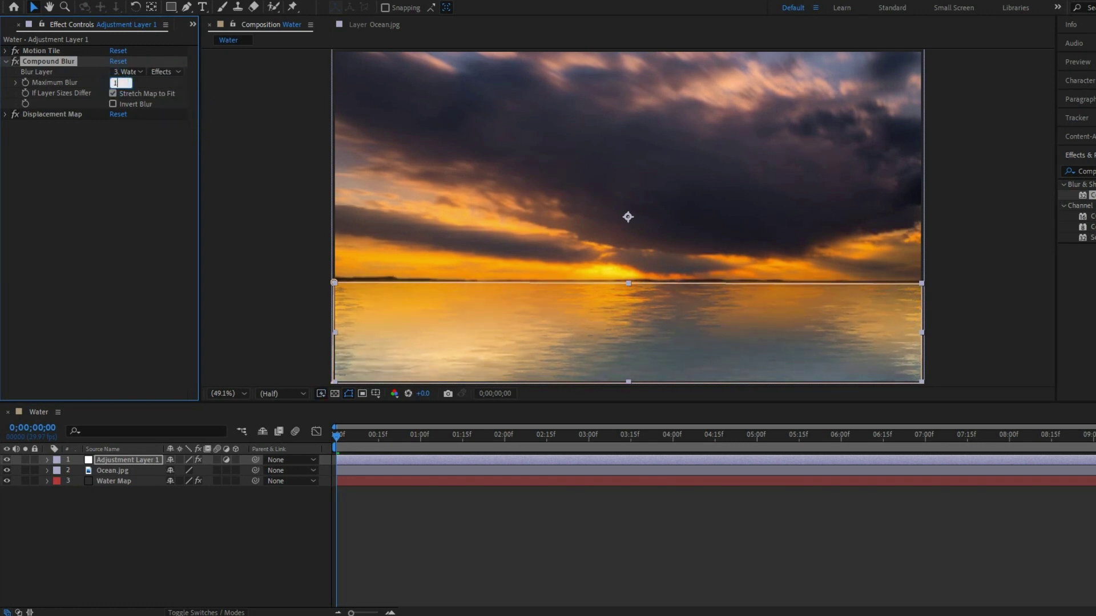
key("Return")
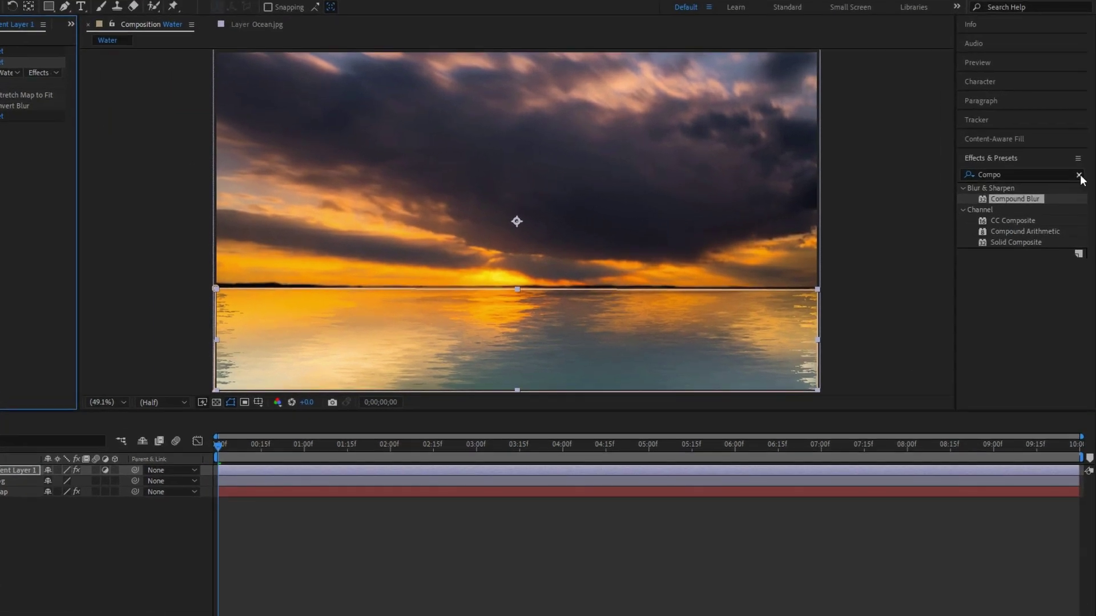
Apply Curves to the adjustment layer and pull the curve down to darken slightly
left_click(1078, 175)
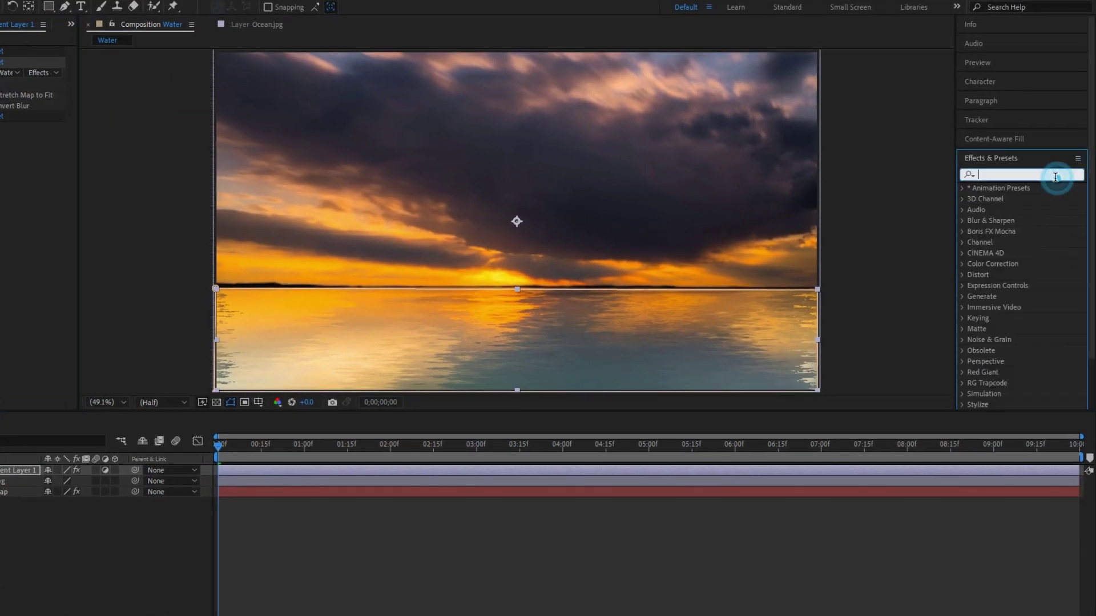
type("curve")
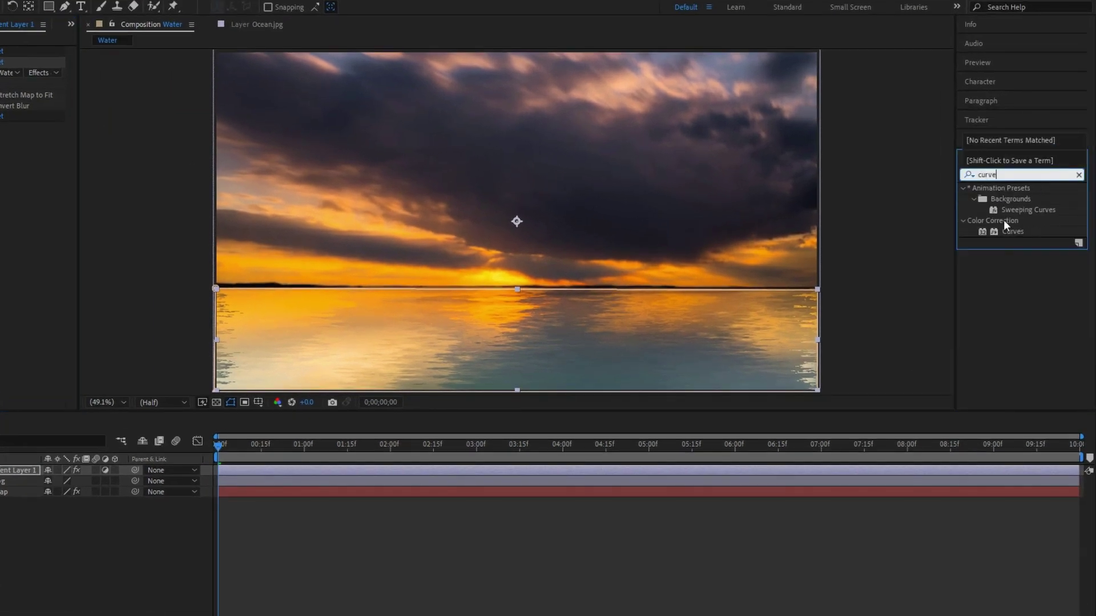
left_click_drag(1005, 228, 12, 470)
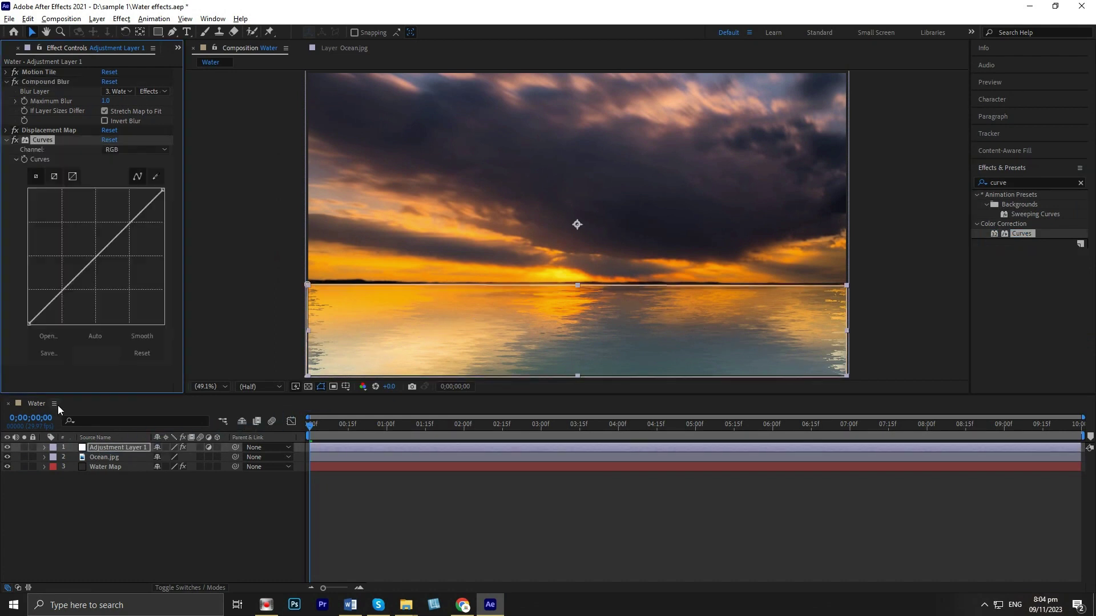
left_click_drag(121, 227, 166, 238)
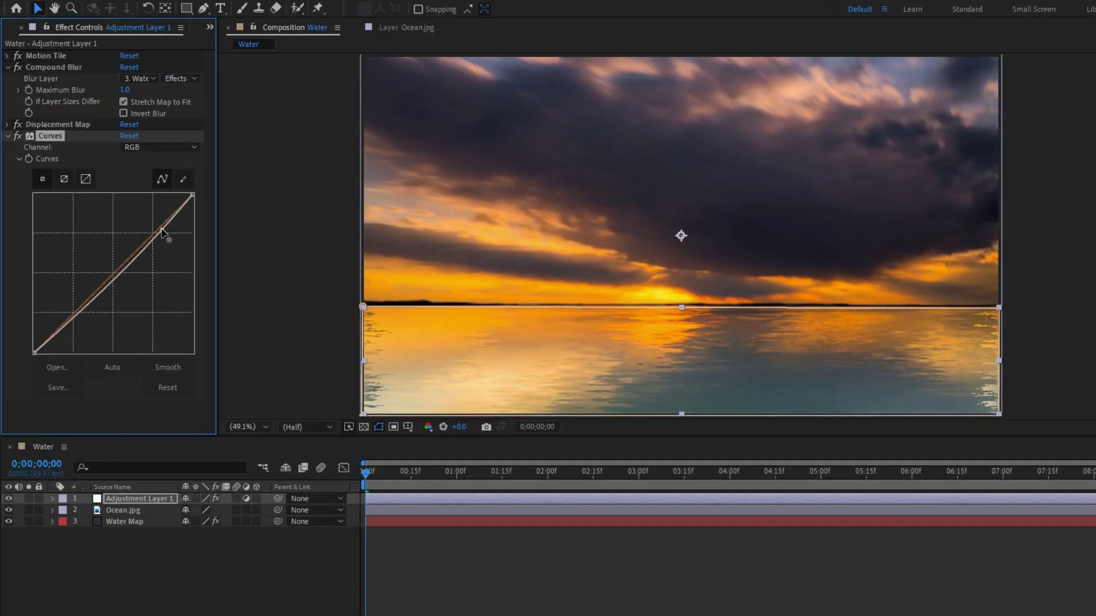
Create large MOON text and move it down to sit on the horizon
key("ctrl+t")
left_click(631, 220)
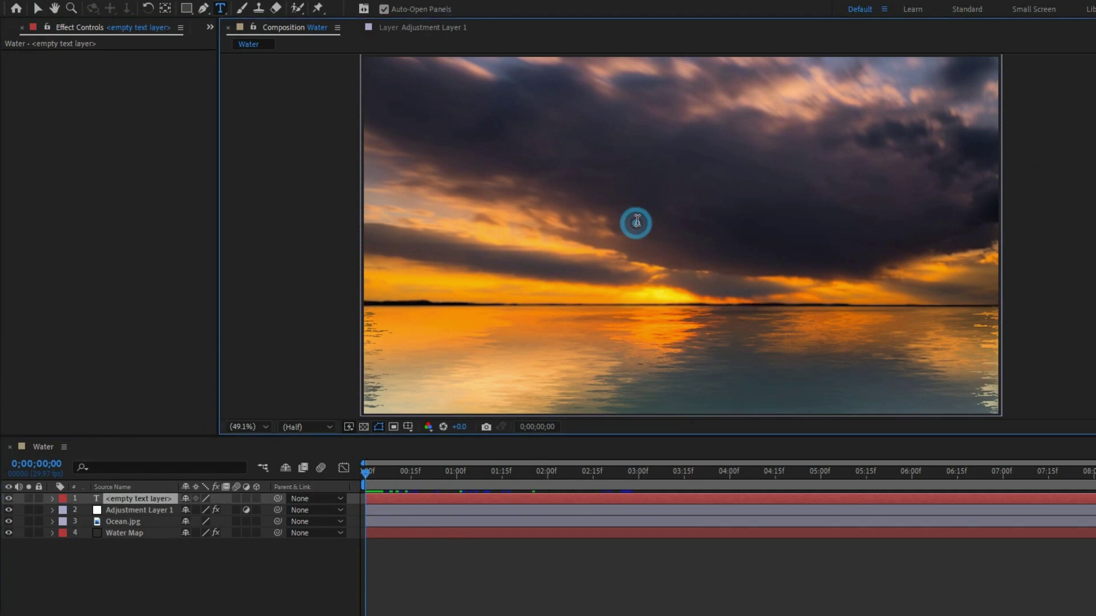
type("MOON")
key("ctrl+a")
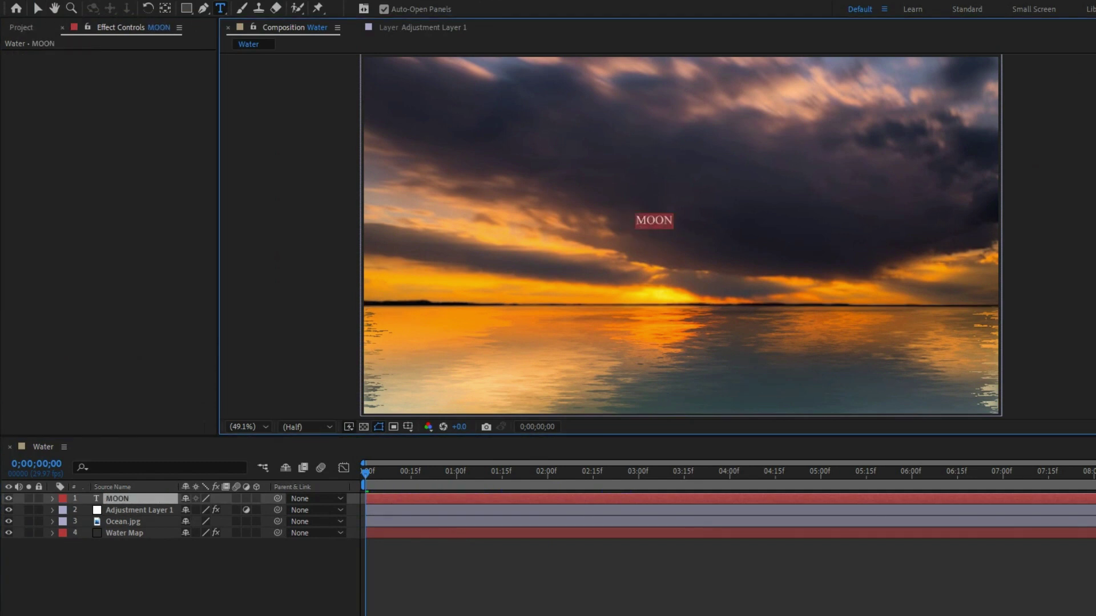
key("ctrl+shift+period")
key("ctrl+shift+period")
key("ctrl+shift+period")
key("ctrl+shift+period")
key("ctrl+shift+period")
key("ctrl+shift+period")
key("ctrl+shift+period")
key("ctrl+shift+period")
key("ctrl+shift+period")
key("ctrl+shift+period")
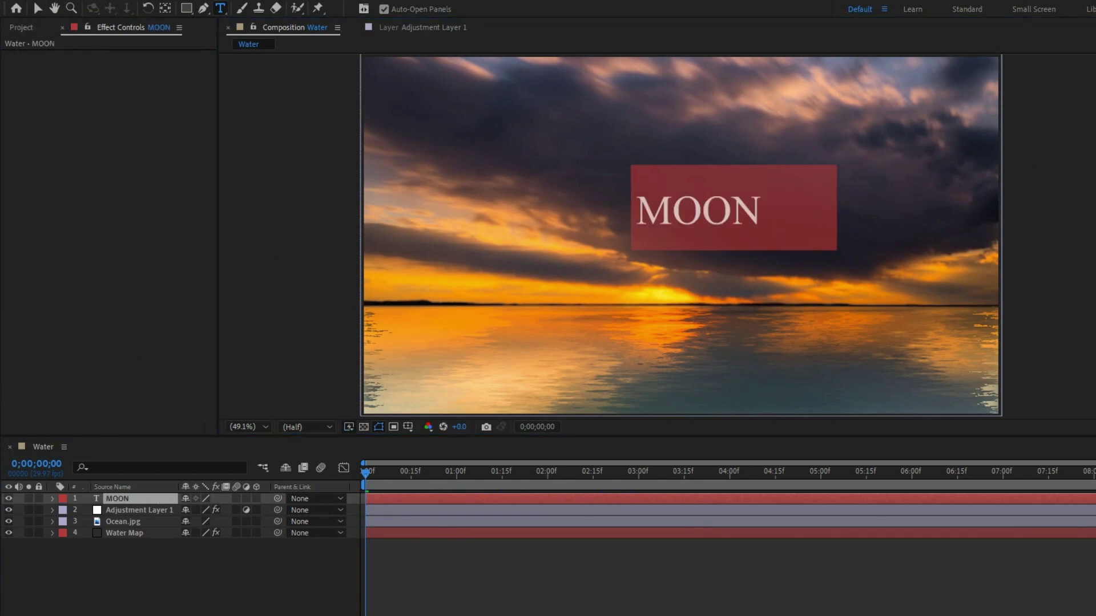
left_click(38, 8)
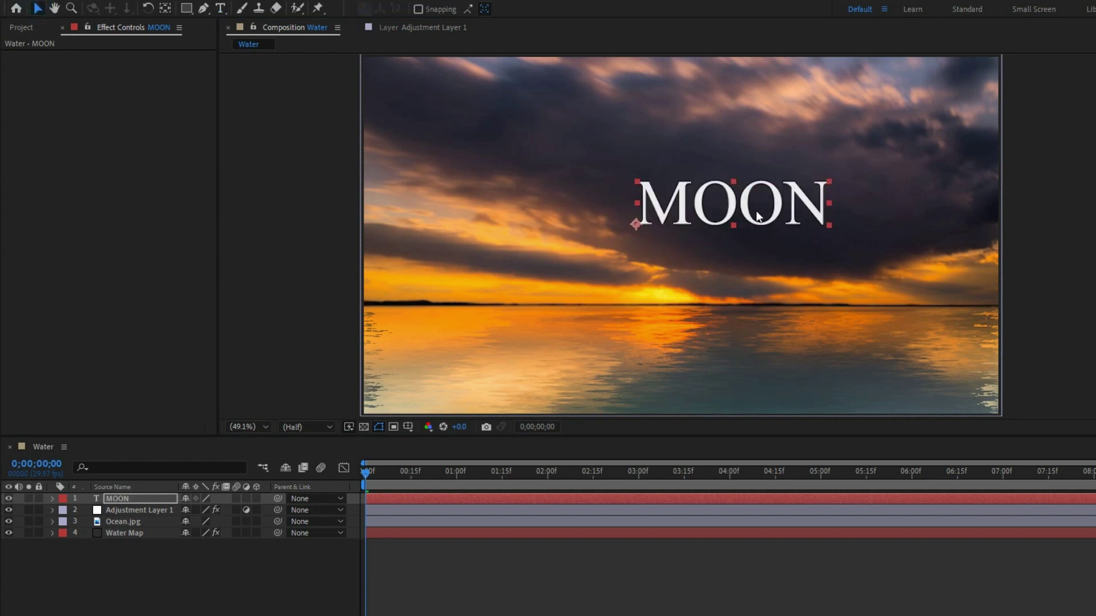
left_click_drag(742, 207, 677, 301)
Search Effects & Presets for 'mirror'
left_click(1039, 329)
left_click(1053, 181)
type("mirror")
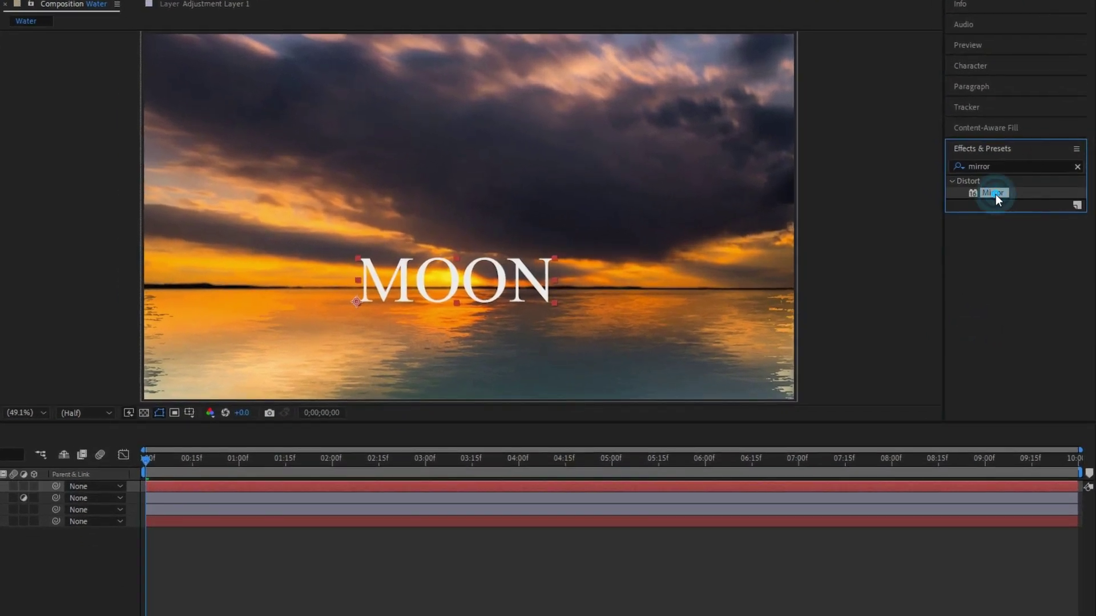
Apply Mirror to MOON with a 90° reflection angle and its center just below the text
left_click_drag(995, 194, 479, 265)
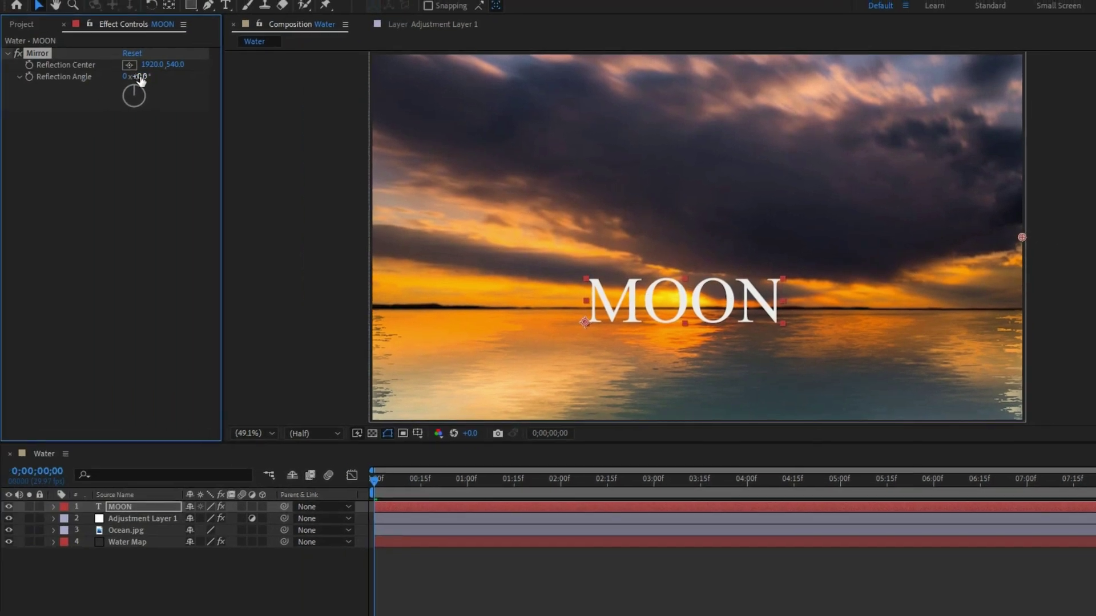
left_click(141, 78)
key("Return")
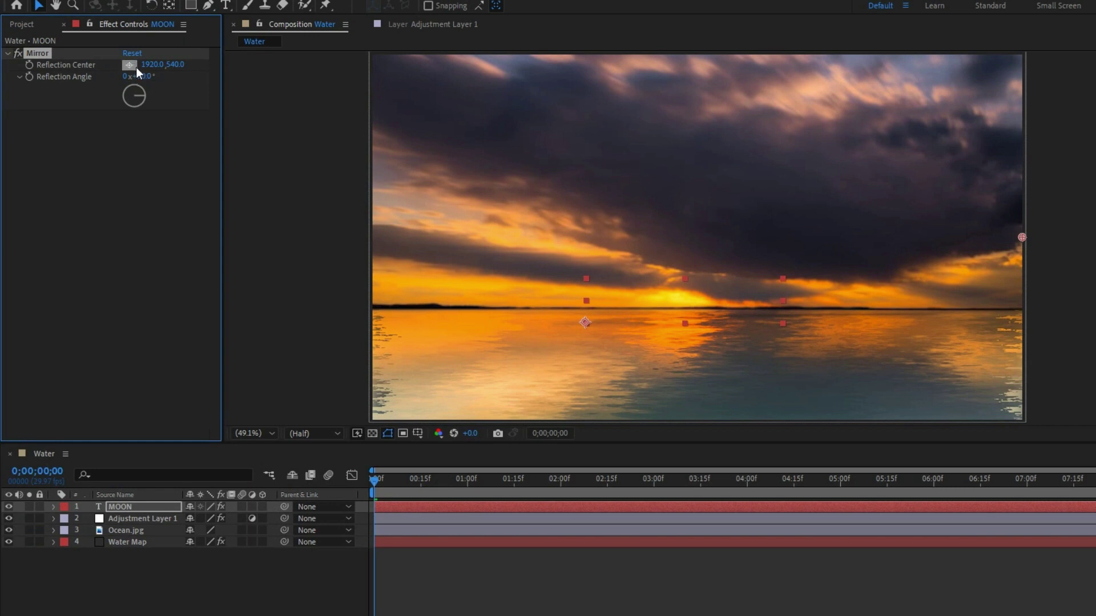
left_click(129, 64)
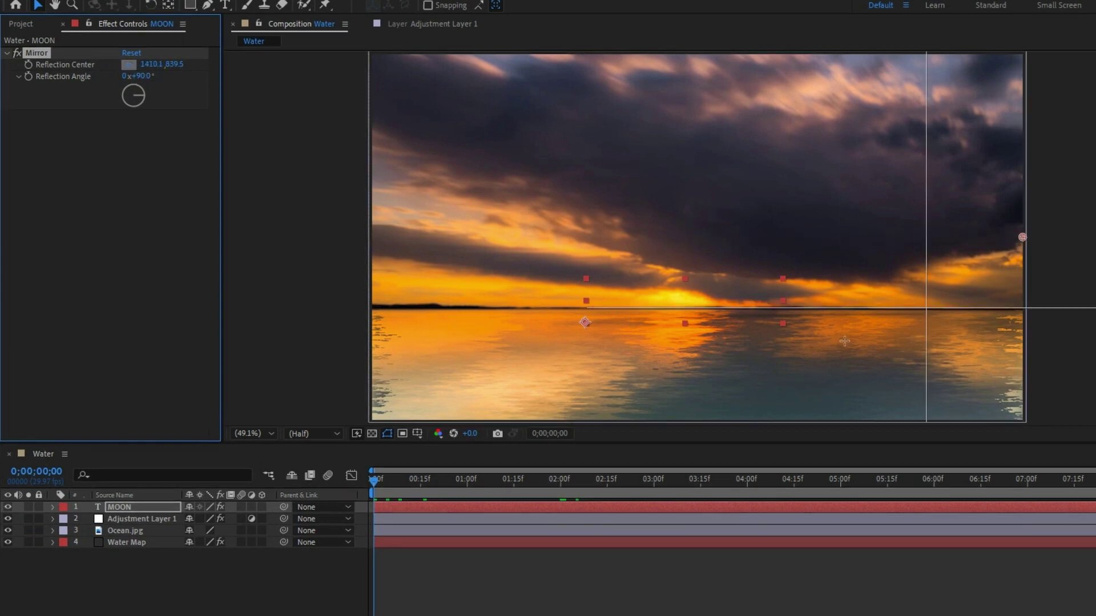
left_click(683, 358)
Move the MOON text down to meet its reflection and reselect the MOON layer
left_click(707, 408)
left_click_drag(703, 287, 701, 317)
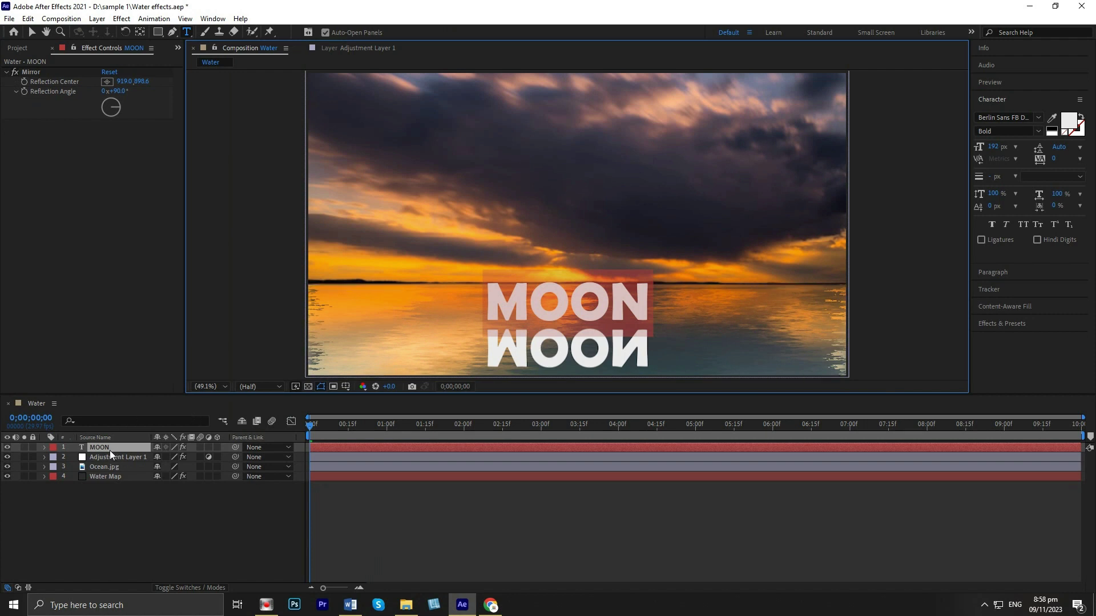
left_click(109, 449)
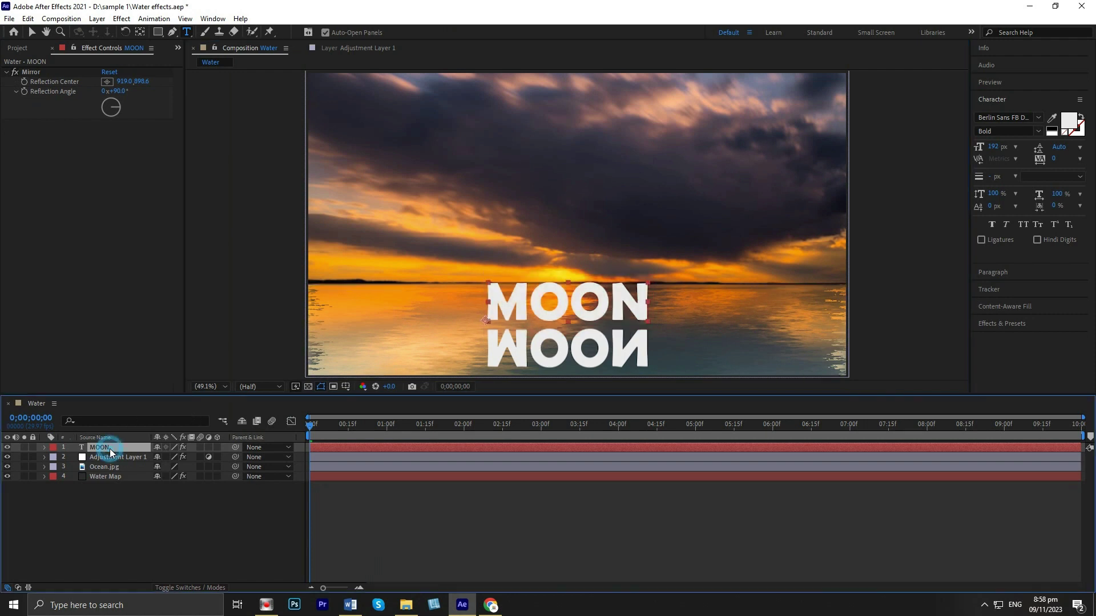
left_click(1005, 324)
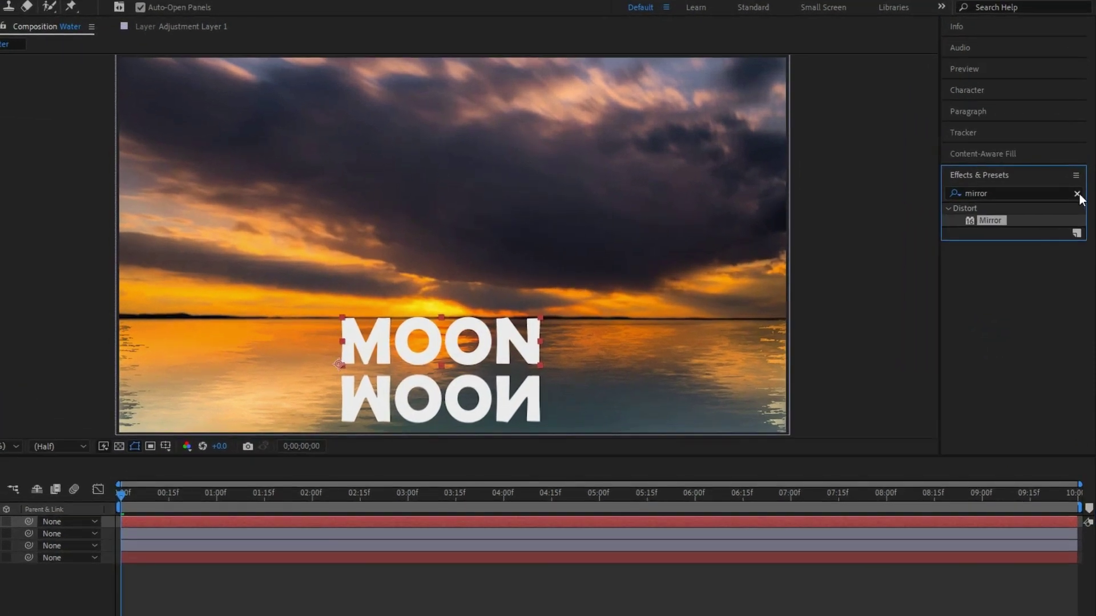
Apply Linear Wipe to MOON with 6% Transition Completion and a feather of 83
left_click(1077, 194)
type("linear")
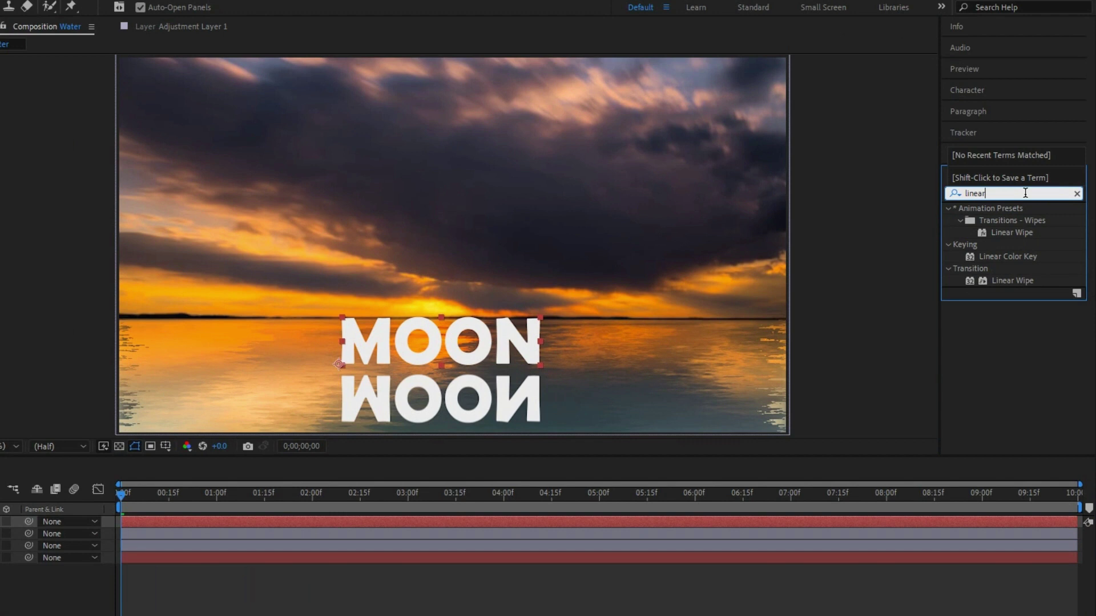
left_click_drag(1011, 233, 381, 337)
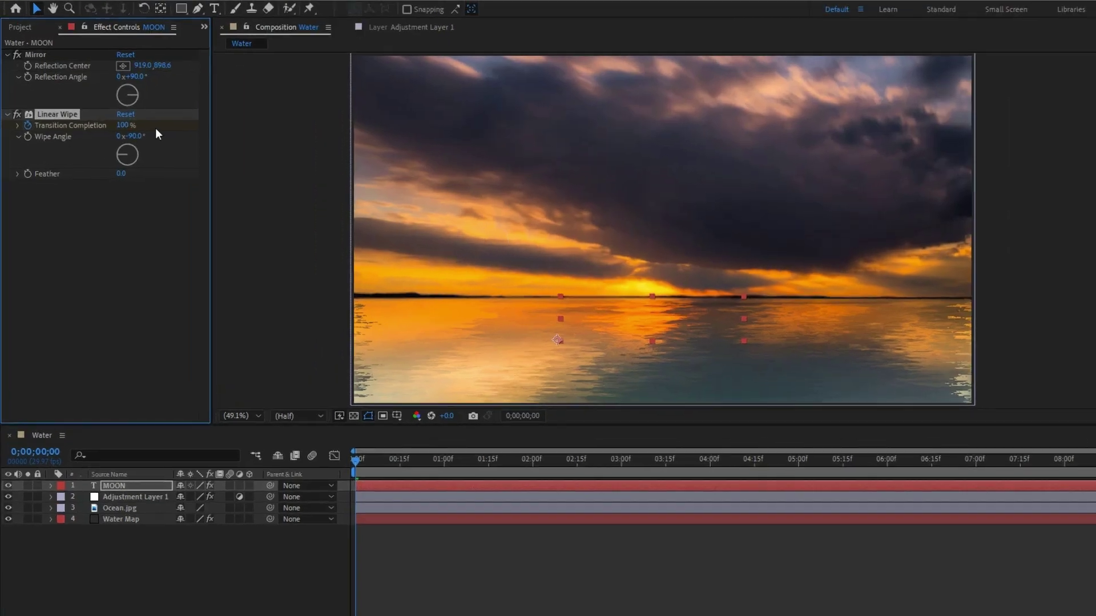
mouse_move(123, 124)
left_mouse_down()
mouse_move(100, 125)
mouse_move(127, 123)
left_mouse_up()
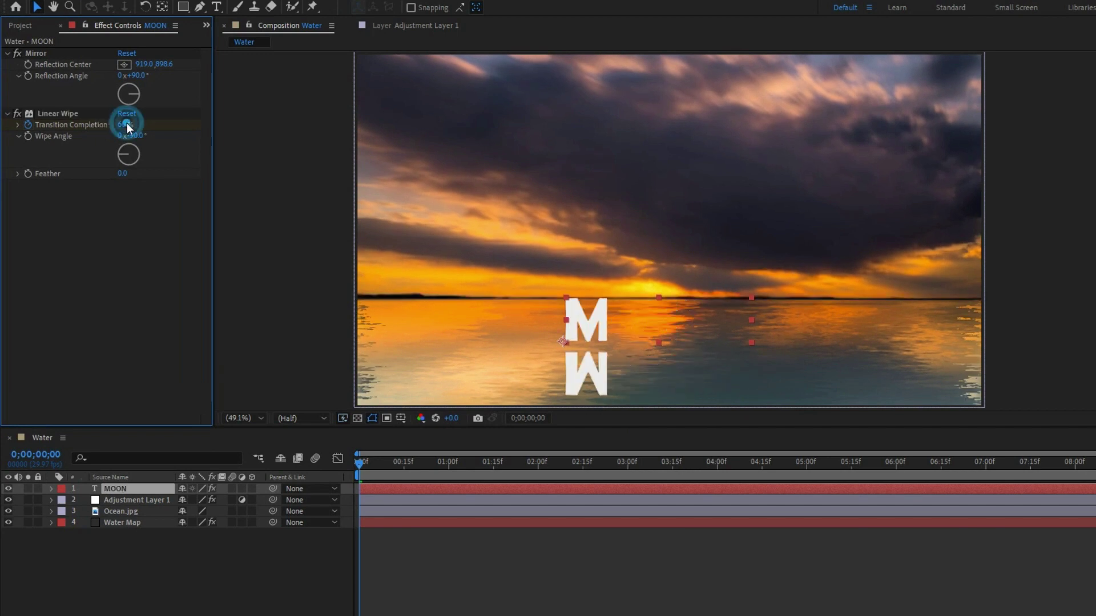
left_click(122, 125)
type("6")
key("Return")
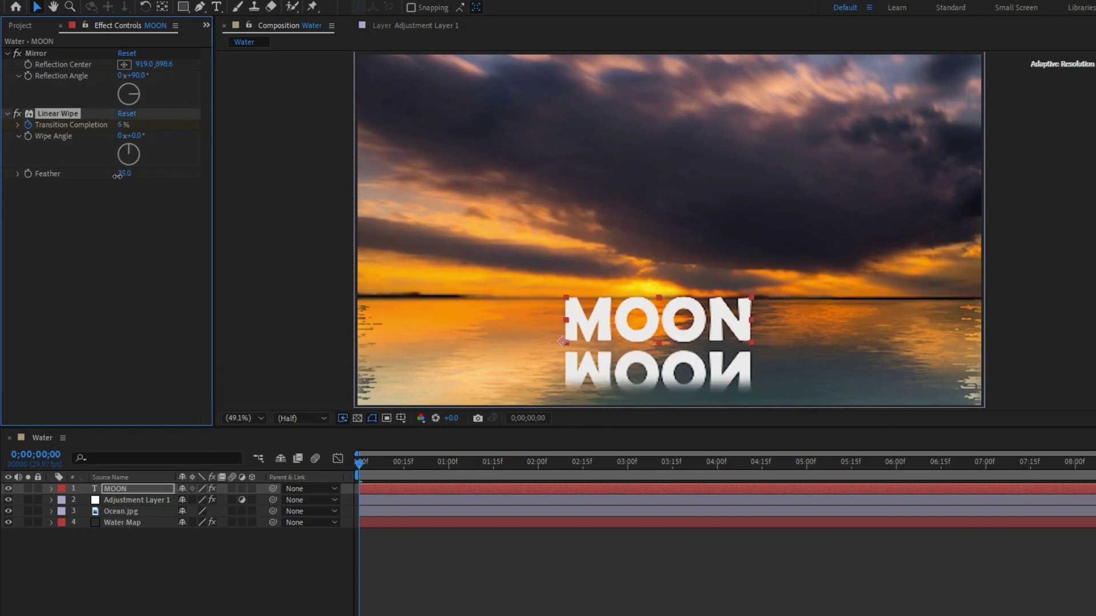
left_click(122, 174)
type("83")
key("Return")
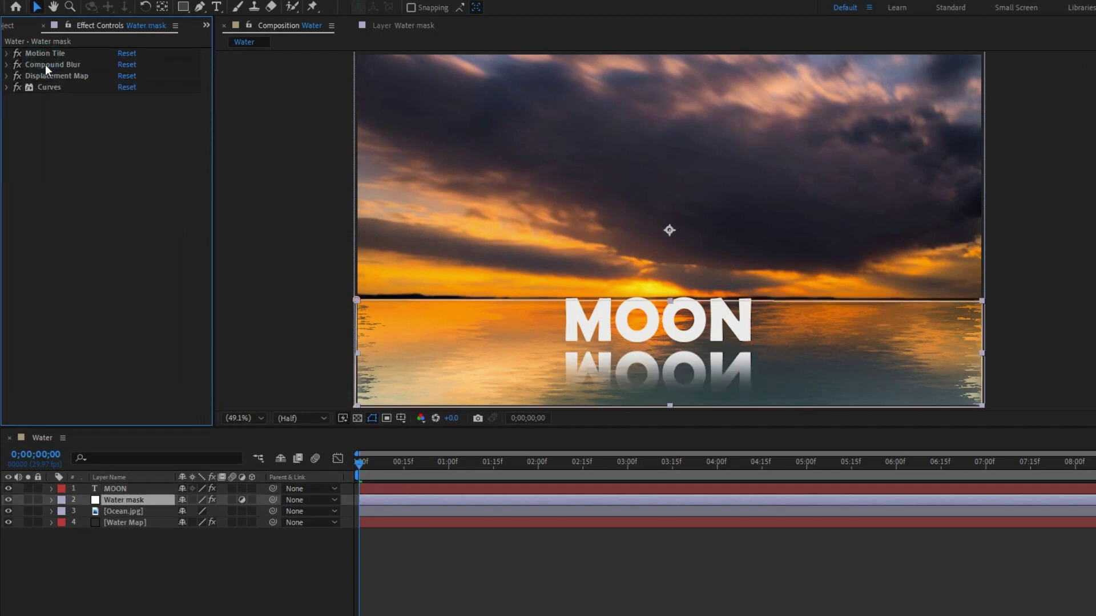
Copy Compound Blur and Displacement Map from Water mask, paste them onto MOON, and preview the ripple
left_click(45, 64)
left_click(52, 74, "shift")
right_click(53, 75)
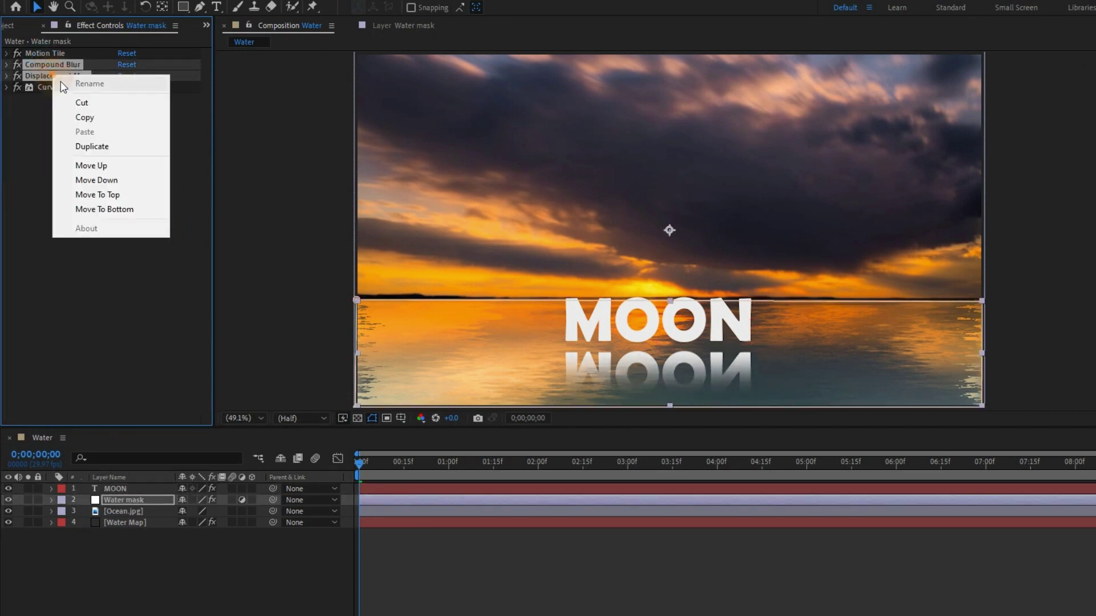
left_click(85, 117)
left_click(126, 489)
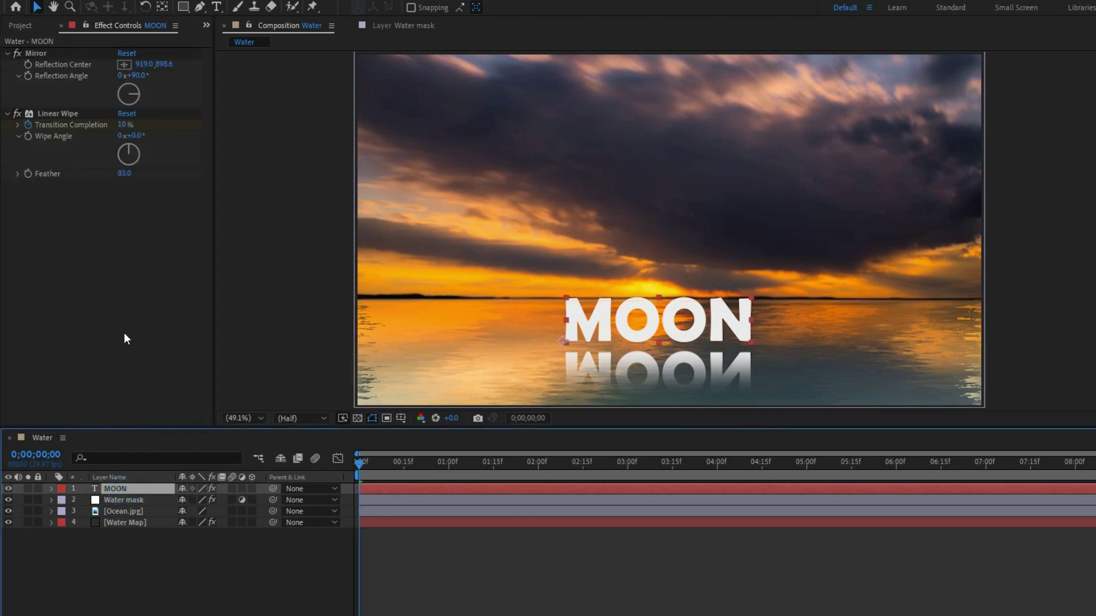
left_click(99, 312)
key("ctrl+v")
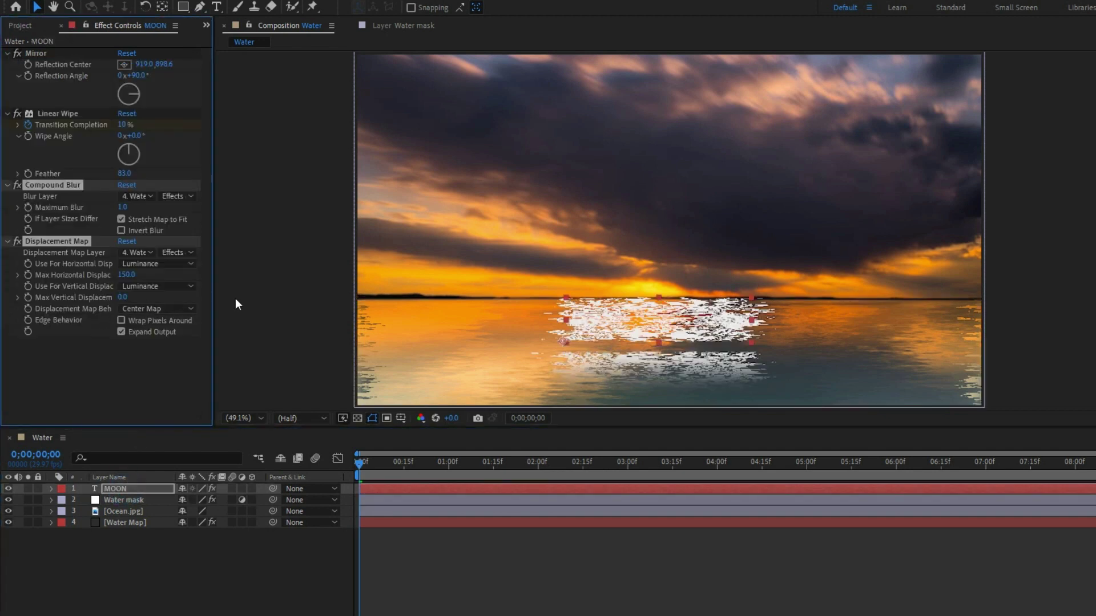
left_click_drag(364, 462, 319, 460)
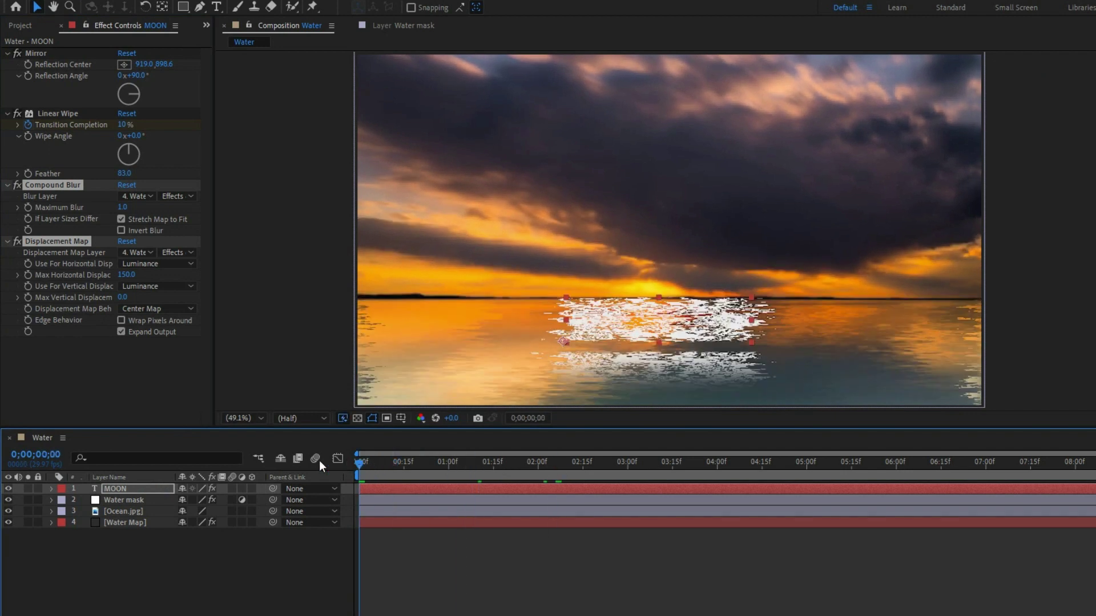
left_click(14, 186)
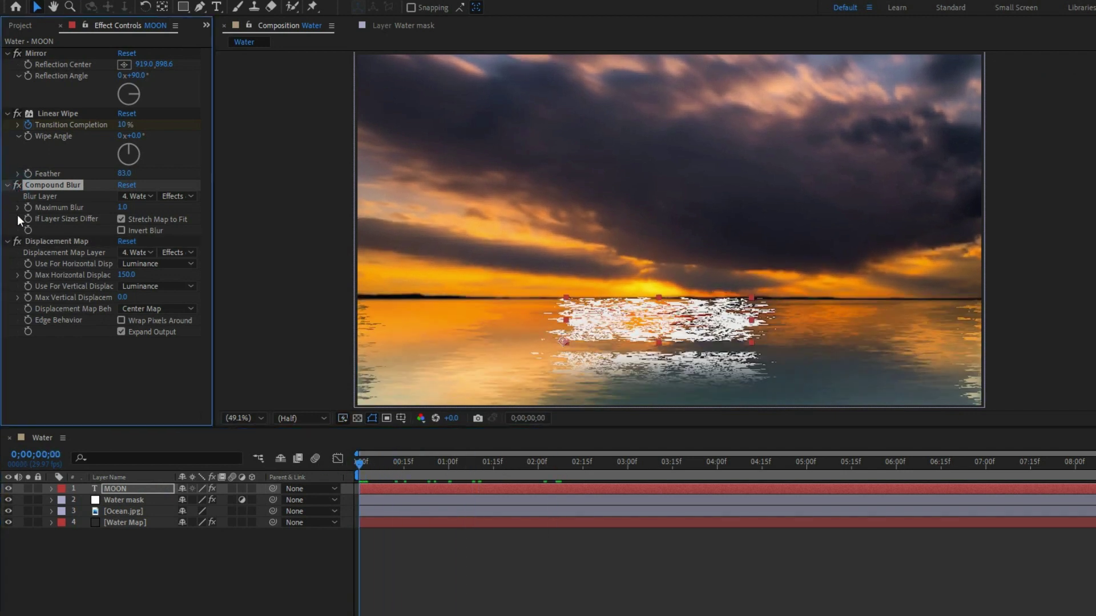
Disable Displacement Map and draw a rectangle mask around the upright MOON text
left_click(17, 242)
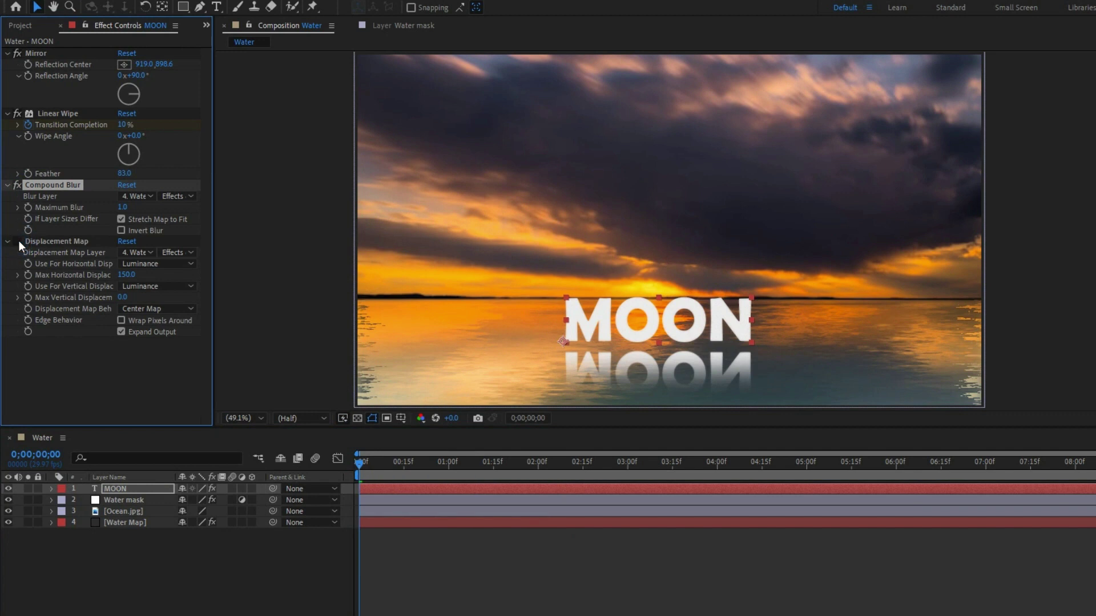
key("q")
left_click_drag(534, 275, 776, 348)
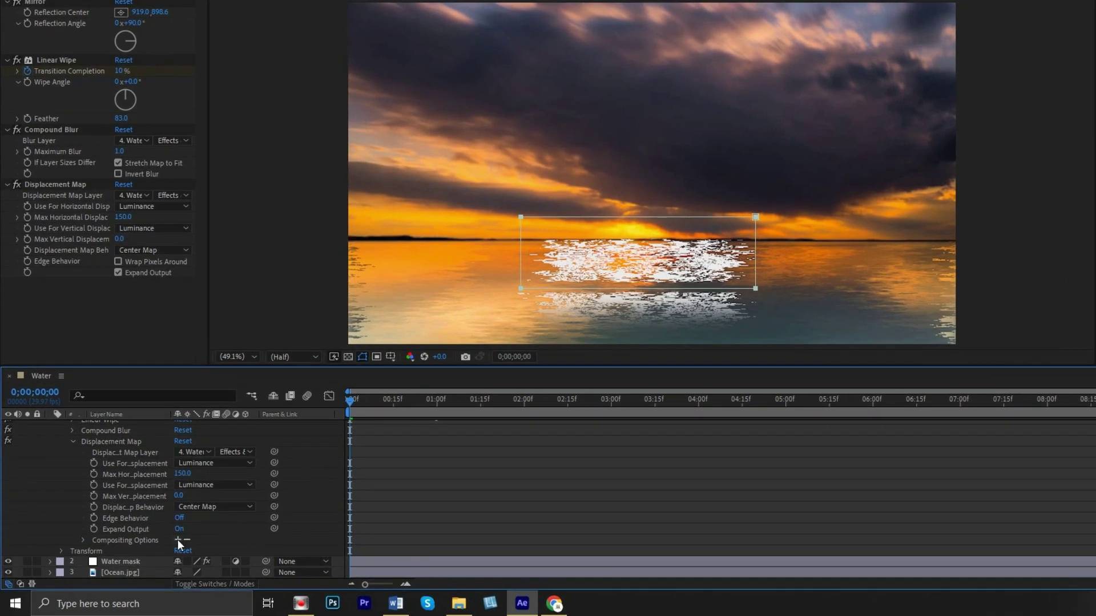
Make Mask 1 the Displacement Map's mask reference and set Mask 1 to Subtract
left_click(157, 548)
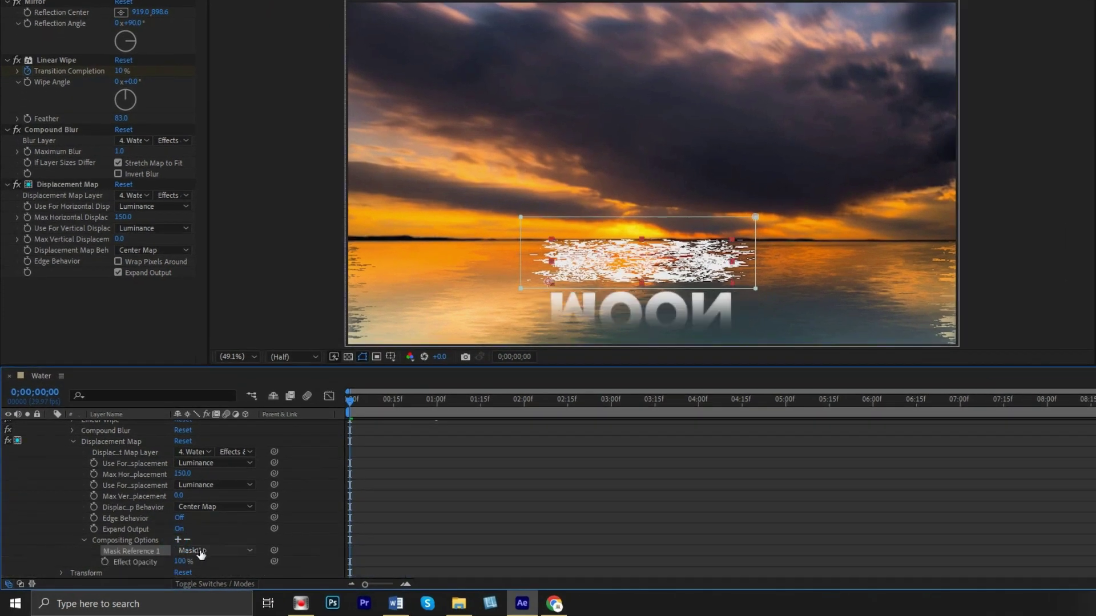
left_click(201, 551)
left_click(205, 536)
scroll(266, 515, "up", 3)
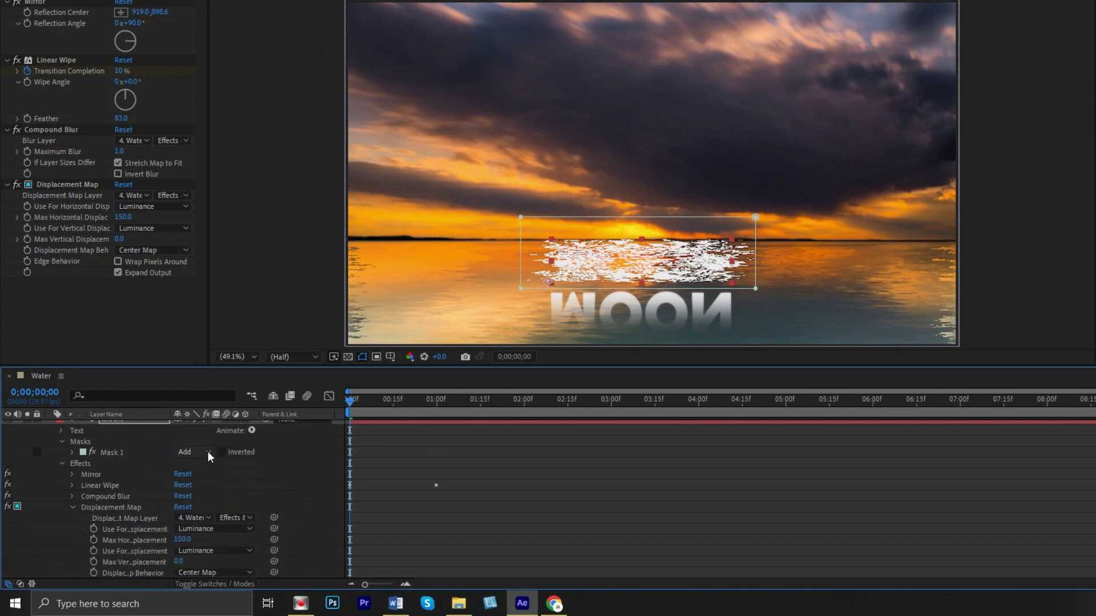
left_click(208, 451)
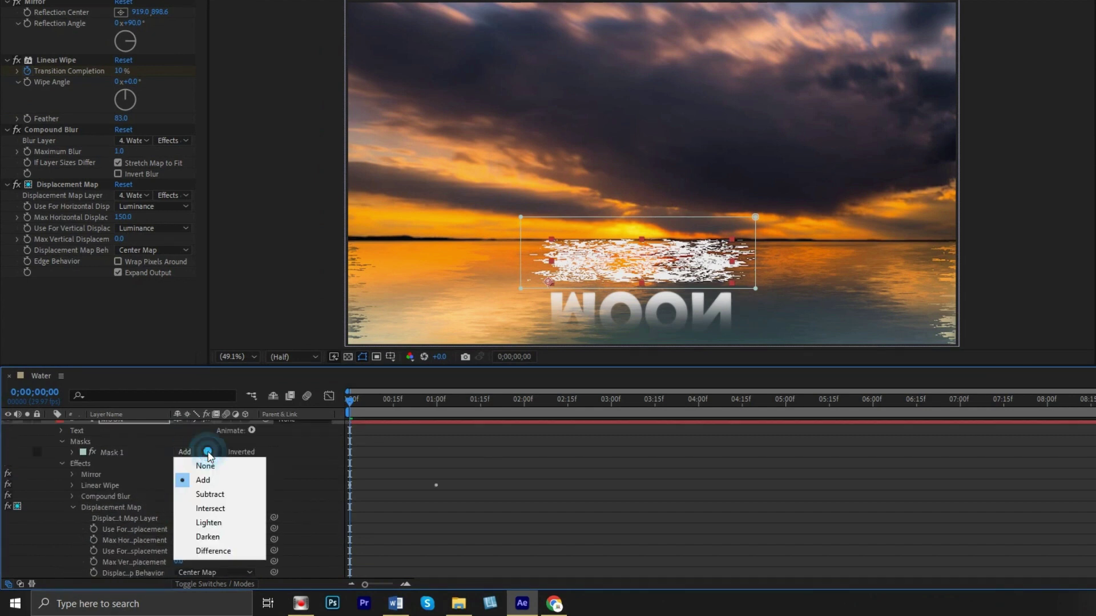
left_click(206, 495)
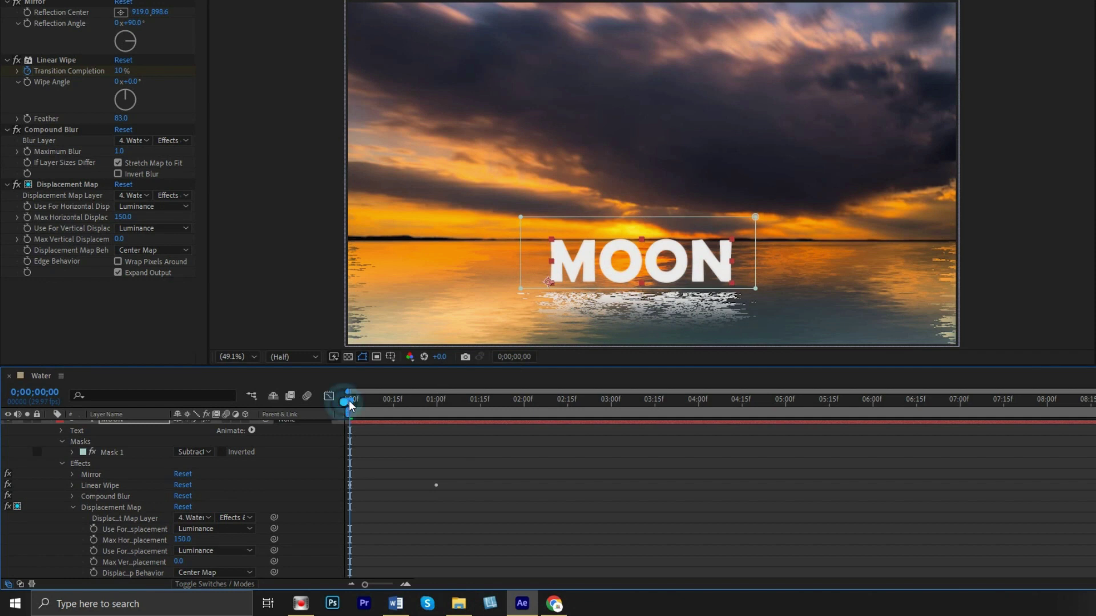
Limit Compound Blur to Mask 1 at Maximum Blur 22, lower Max Horizontal Displacement to 124, and preview
mouse_move(349, 404)
left_mouse_down()
mouse_move(450, 402)
mouse_move(335, 389)
left_mouse_up()
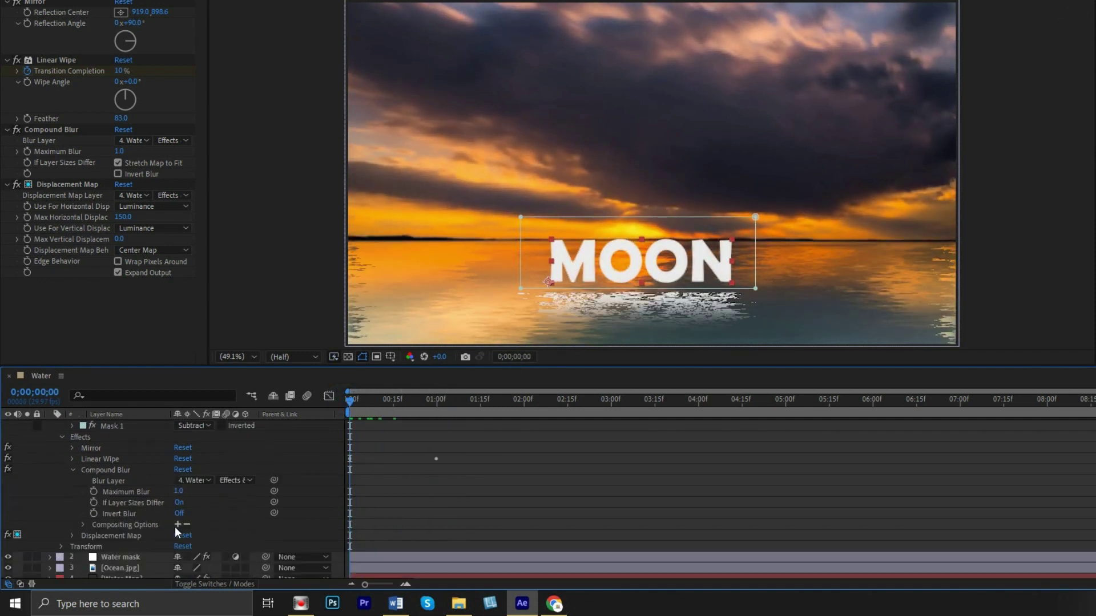
left_click(177, 524)
left_click(200, 535)
left_click(207, 565)
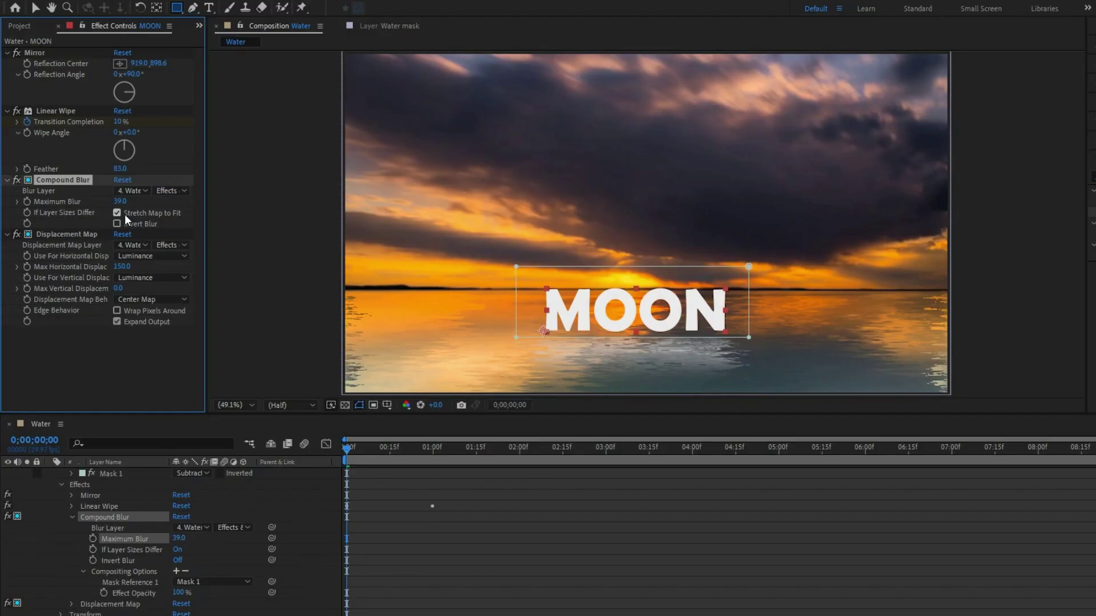
left_click(120, 201)
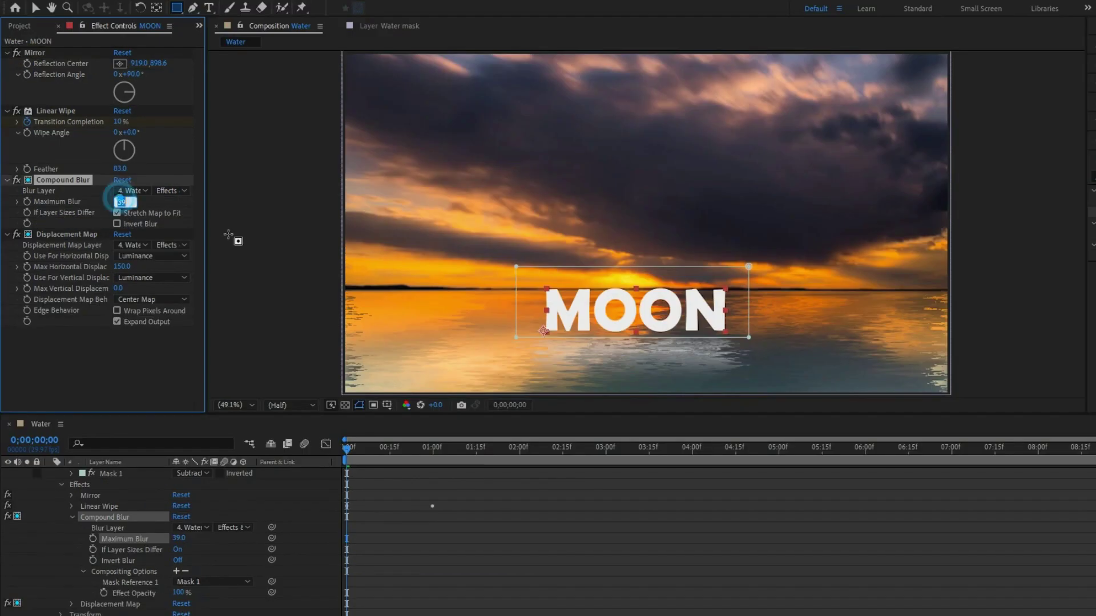
type("22")
key("Return")
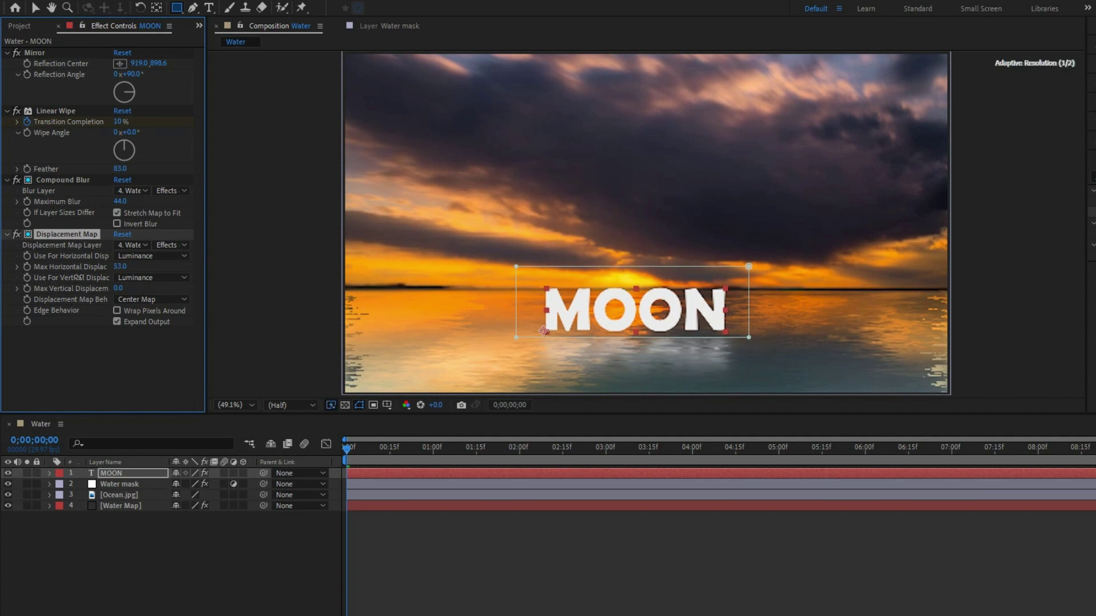
left_click_drag(121, 266, 112, 273)
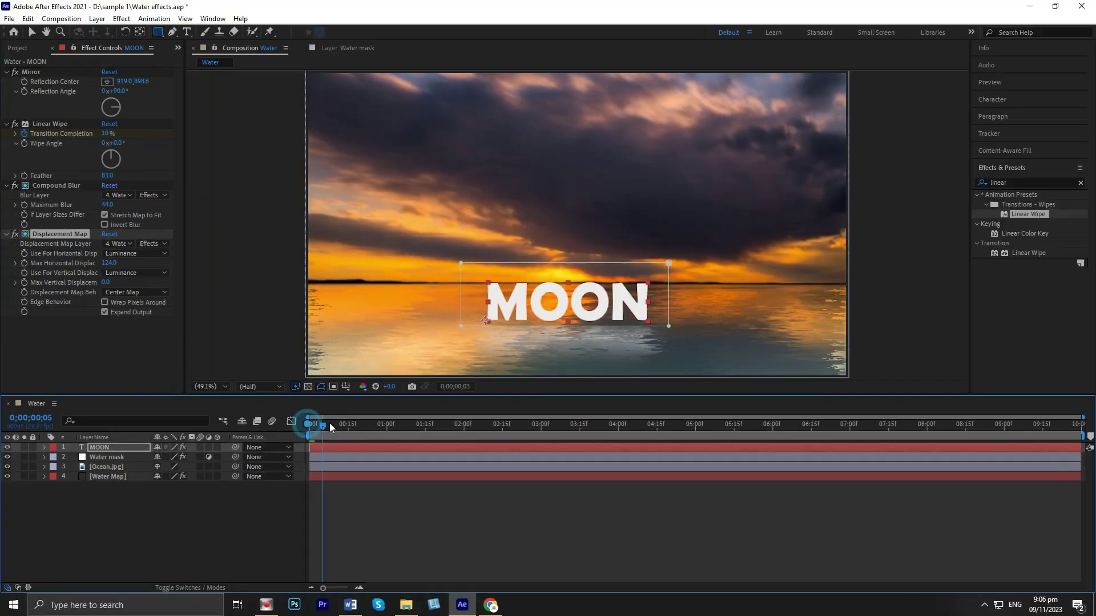
left_click_drag(370, 446, 642, 476)
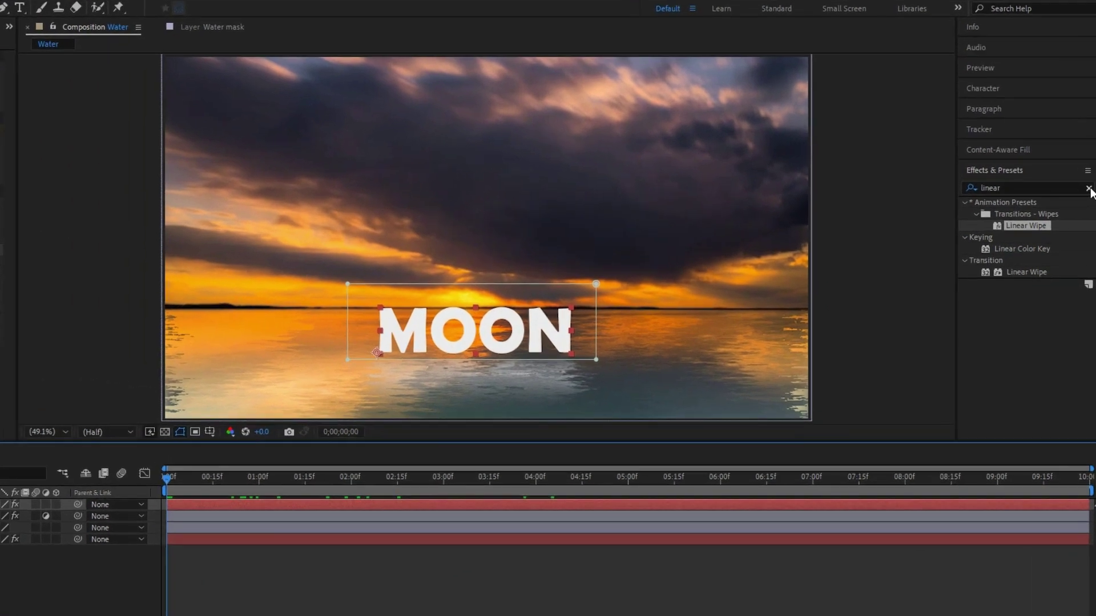
Apply the Transform effect to the MOON text
left_click(1080, 183)
left_click(1039, 184)
type("transf")
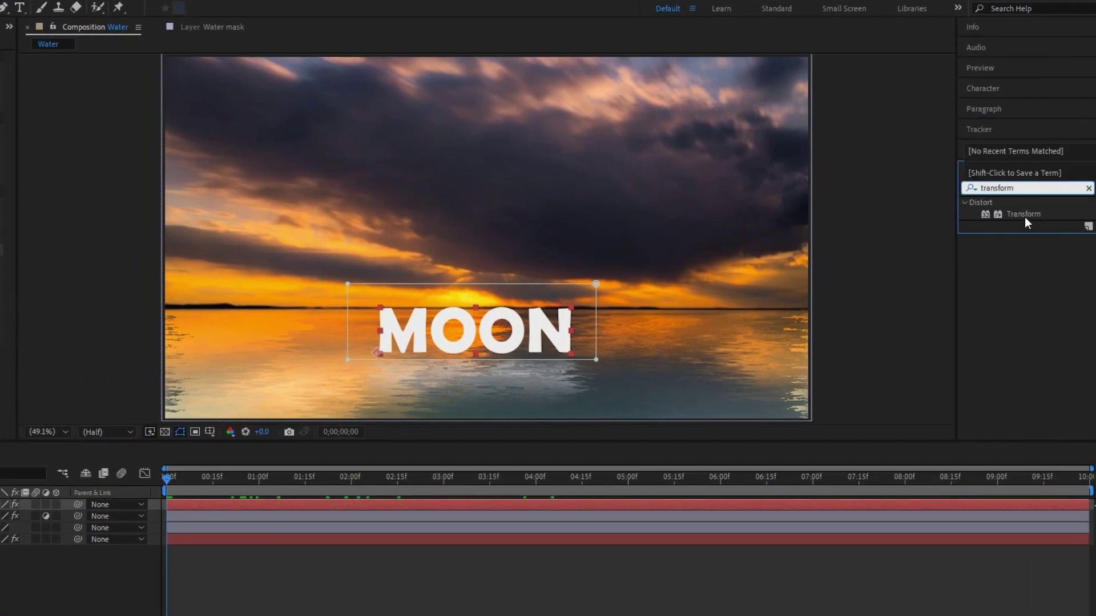
type("orm")
left_click_drag(1024, 217, 470, 331)
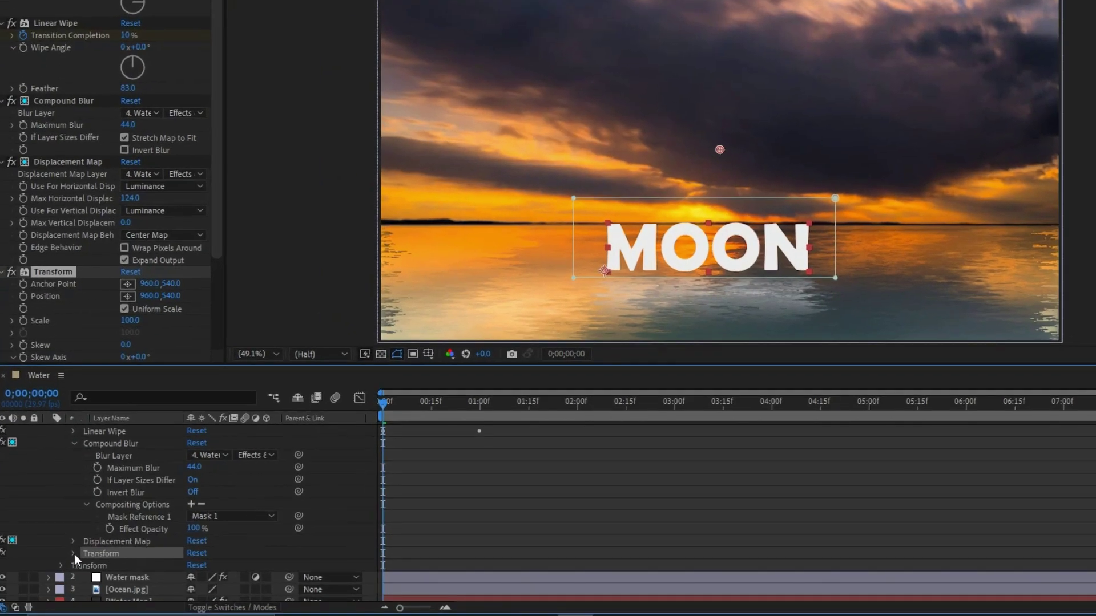
Restrict the Transform effect to Mask 1 and set its opacity to 60
left_click(75, 547)
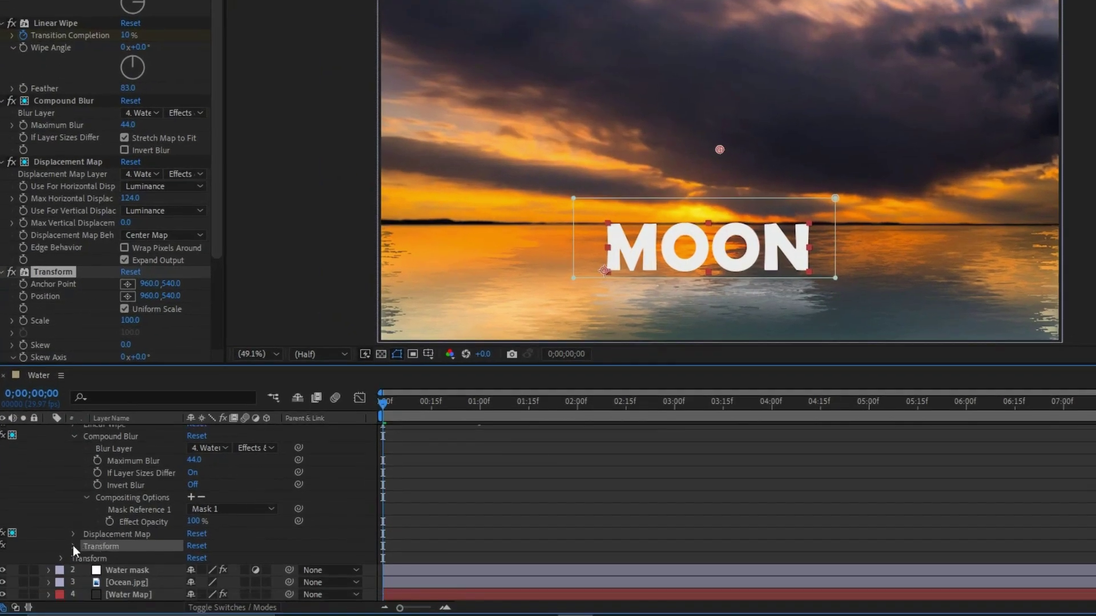
left_click(72, 547)
scroll(218, 524, "down", 2)
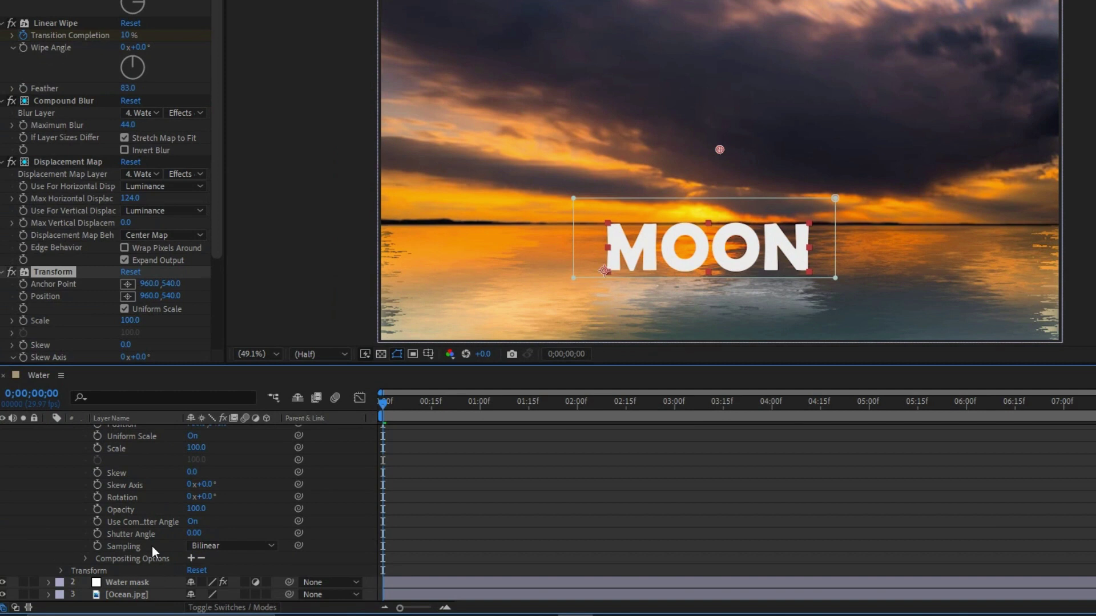
left_click(192, 558)
left_click(201, 571)
left_click(221, 555)
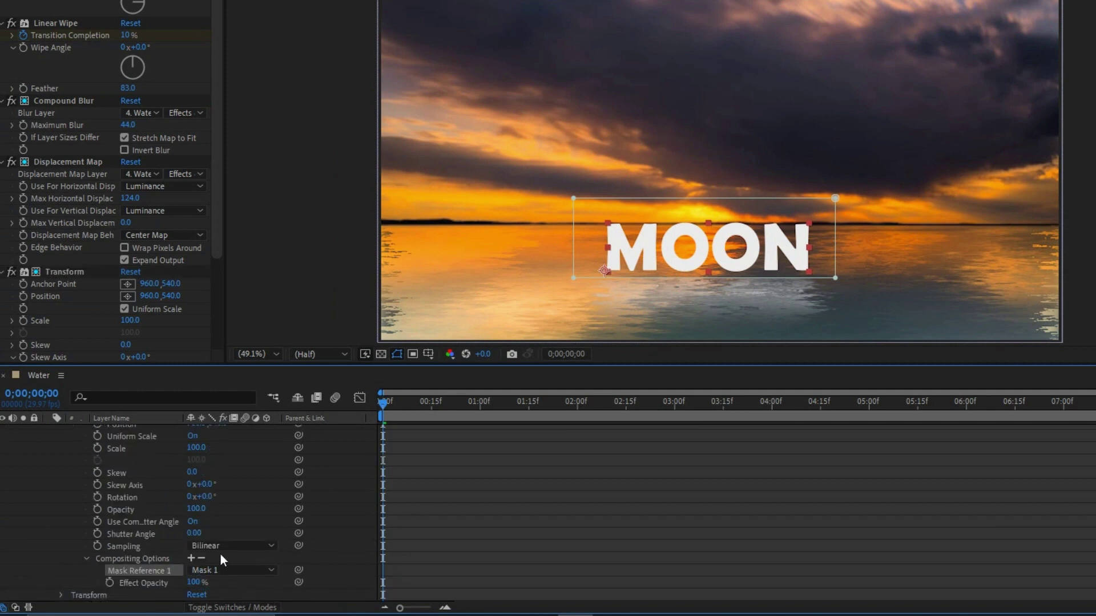
left_click(119, 369)
type("60")
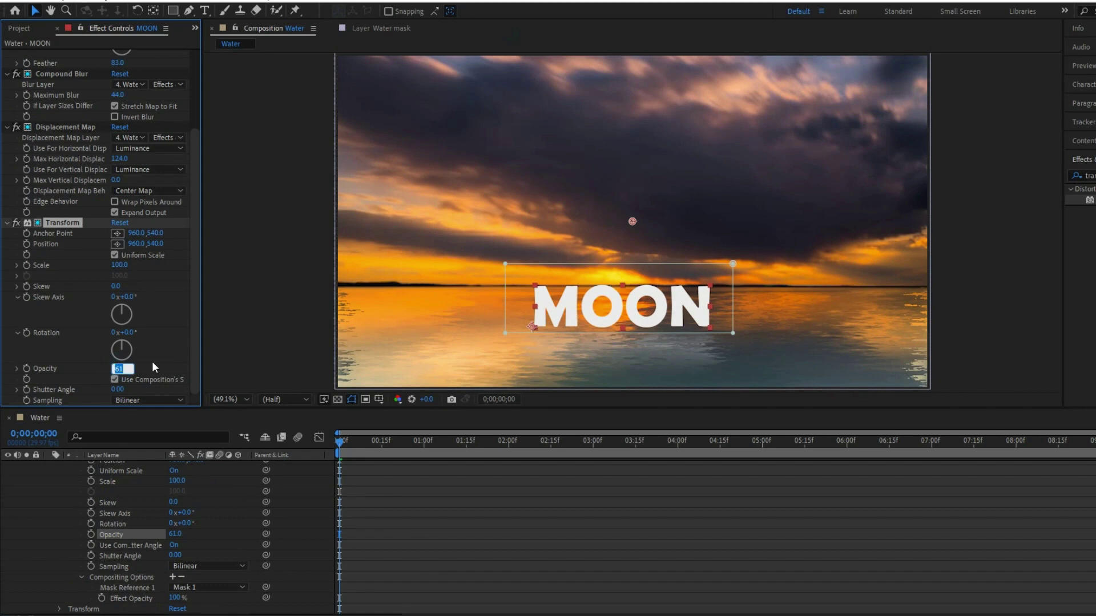
key("Return")
left_click(342, 440)
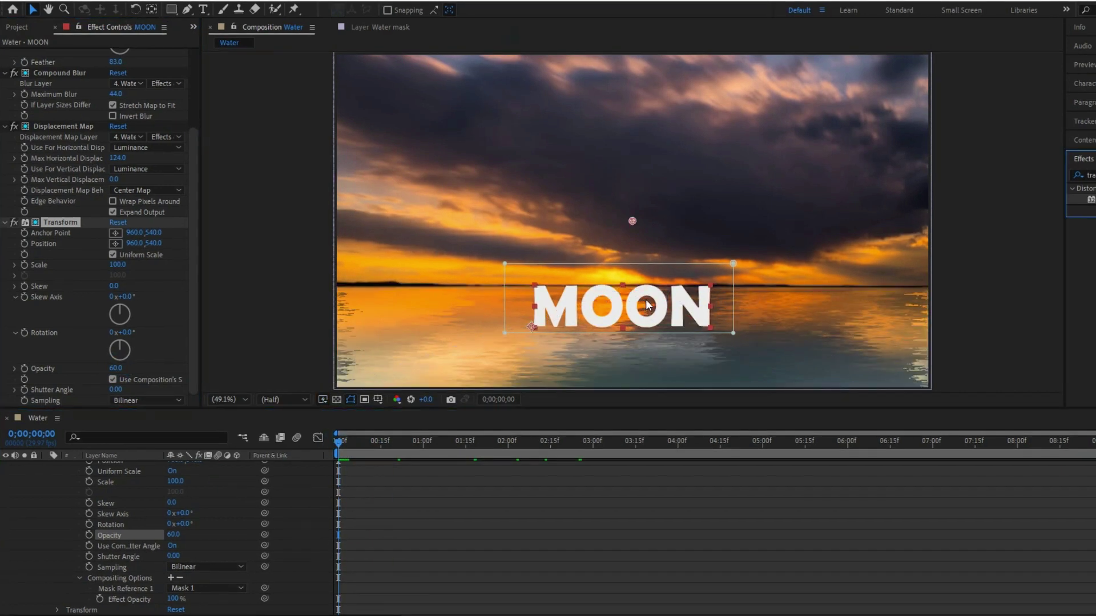
Duplicate the Transform effect and move Transform 2 to the top of MOON's effects
key("ctrl+d")
left_click(5, 53)
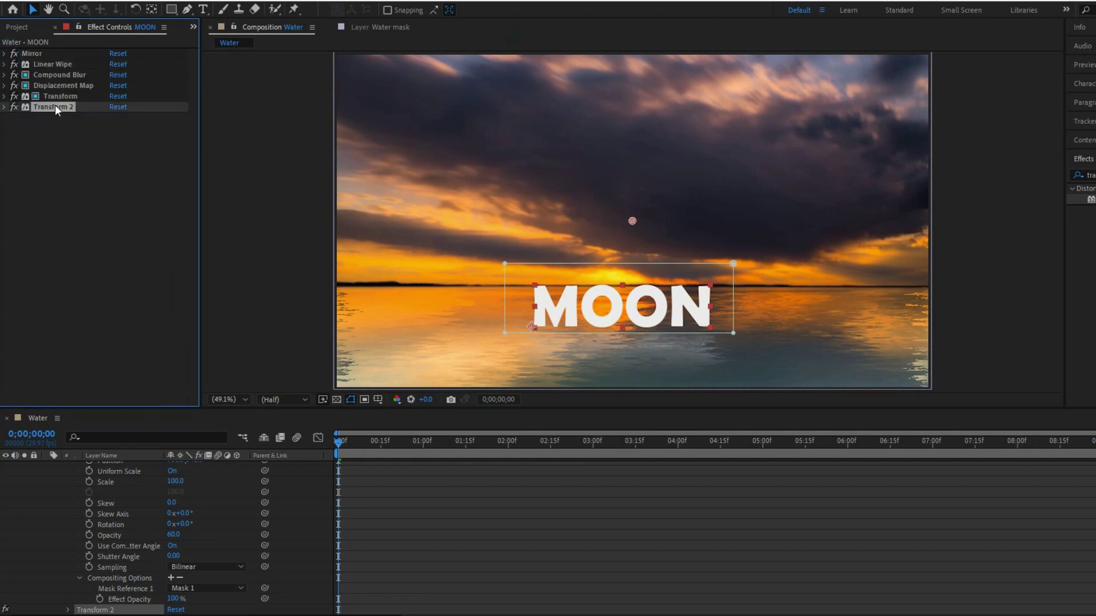
left_click_drag(54, 108, 46, 51)
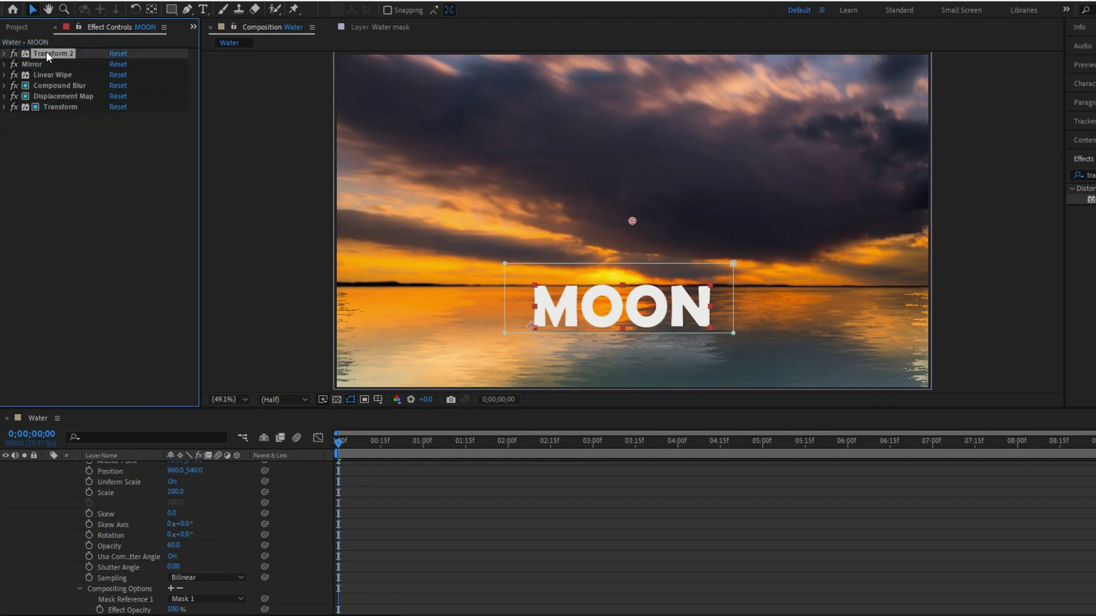
left_click(5, 53)
left_click_drag(154, 73, 309, 58)
left_click_drag(236, 74, 265, 64)
key("ctrl+z")
Keyframe Transform 2's Position from 960,716 to 960,543 with Easy Ease so MOON rises
key("space")
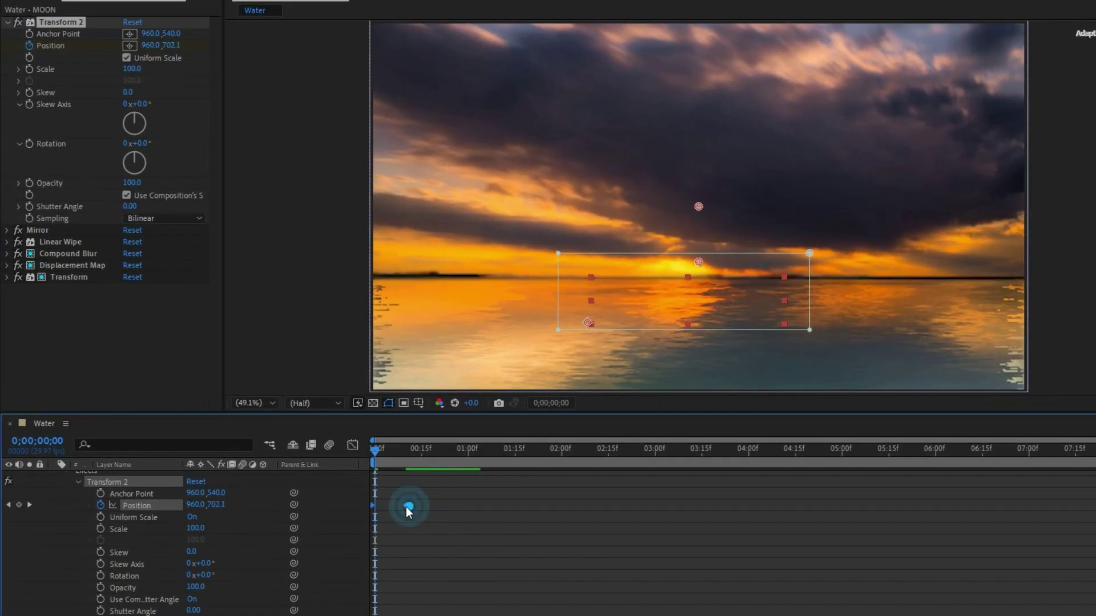
left_click(376, 502)
left_click(376, 492)
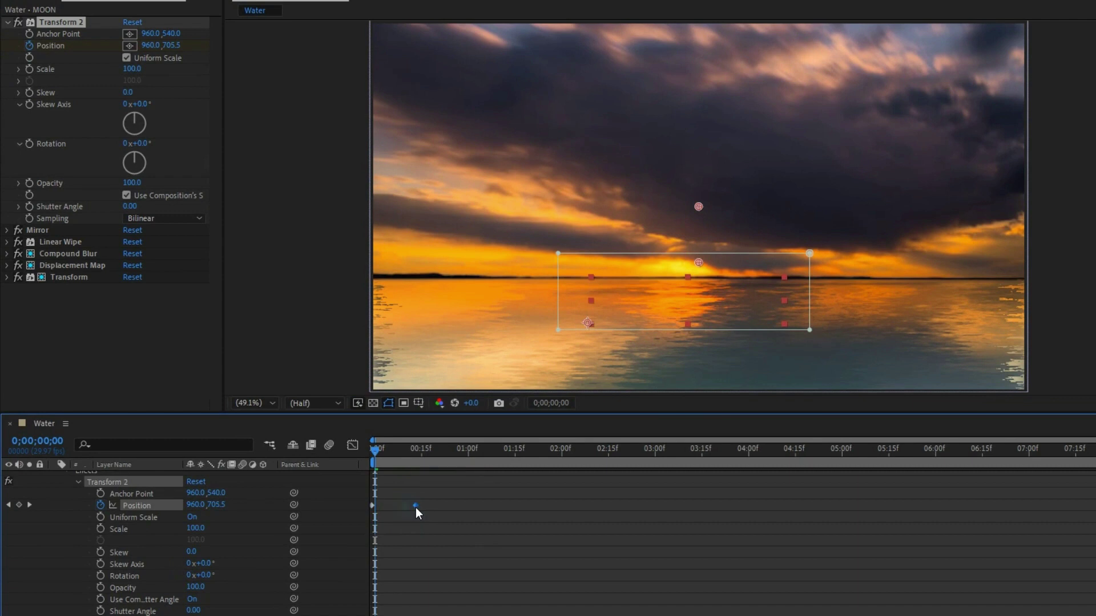
left_click_drag(416, 507, 350, 497)
key("space")
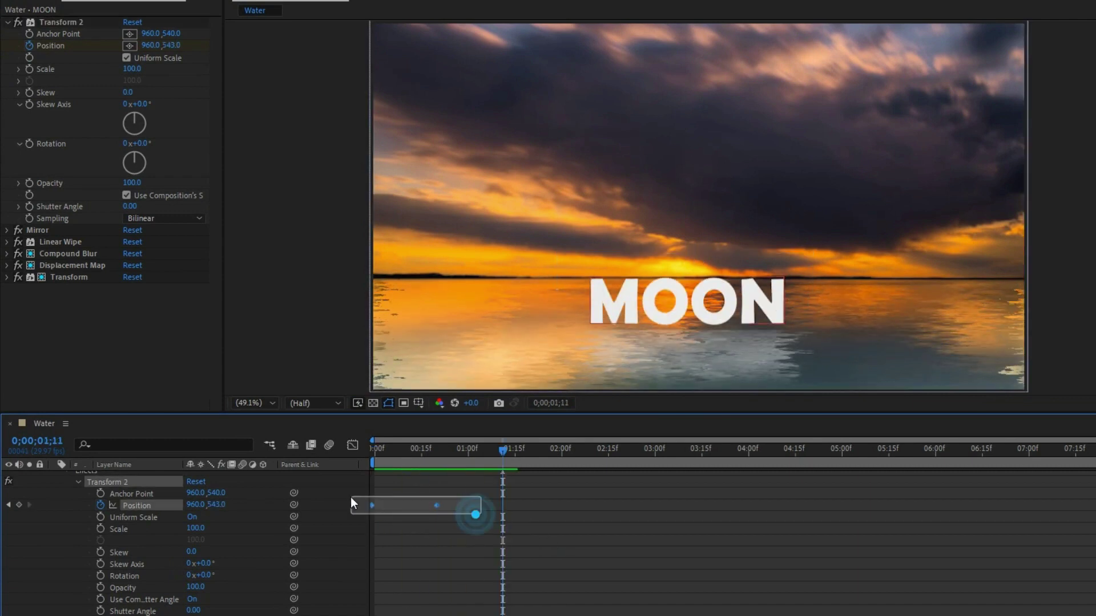
right_click(437, 505)
mouse_move(475, 499)
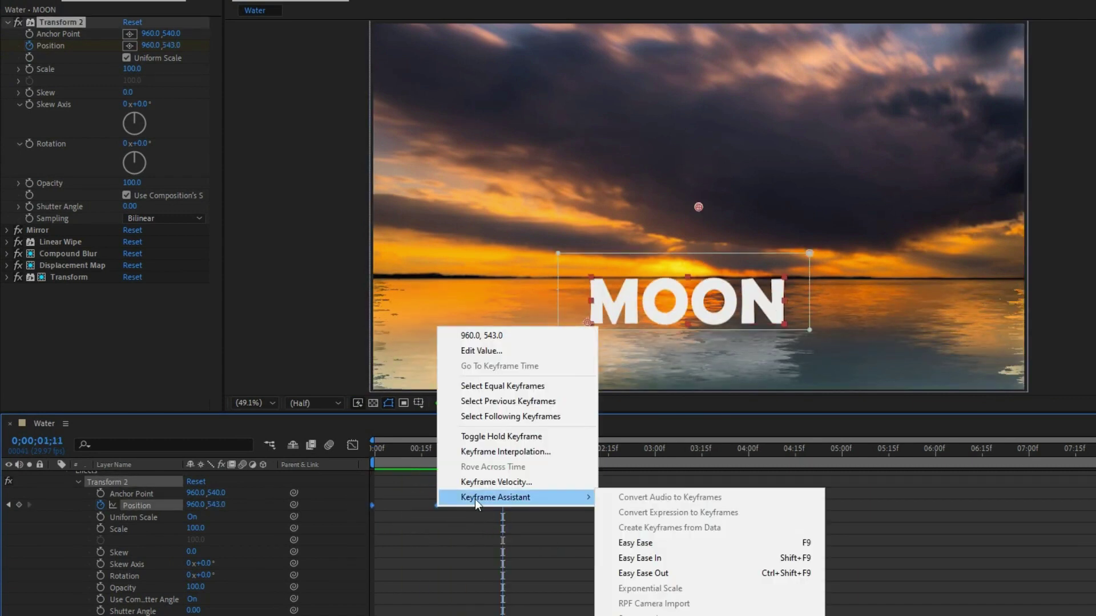
left_click(650, 543)
left_click_drag(501, 451, 311, 455)
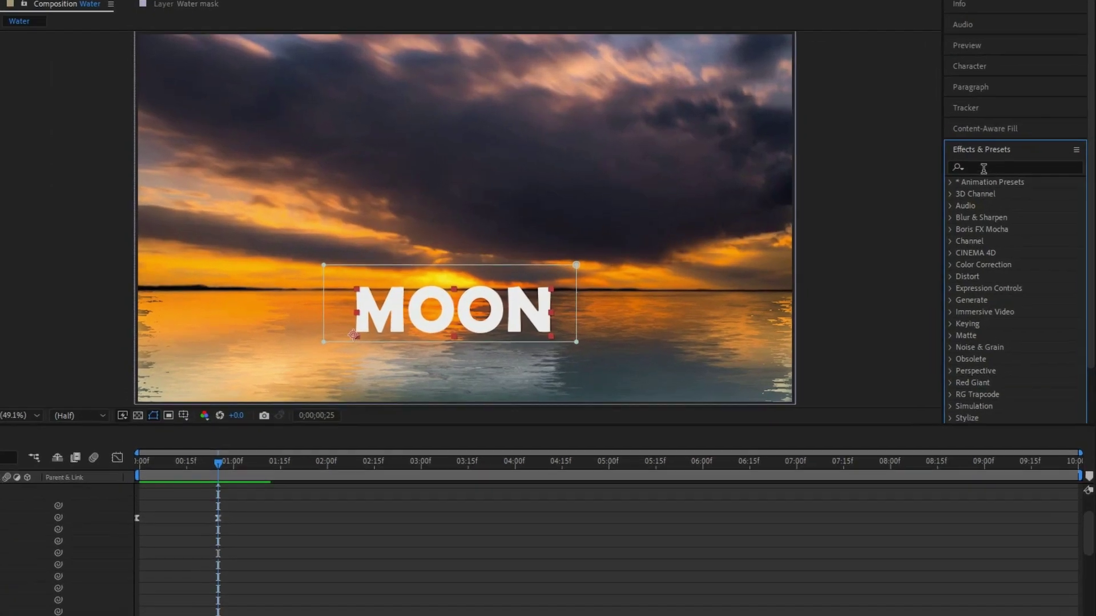
Apply Glow to MOON with orange Color A, A & B Colors, Overlay, threshold 31.4%, radius 213
left_click(990, 178)
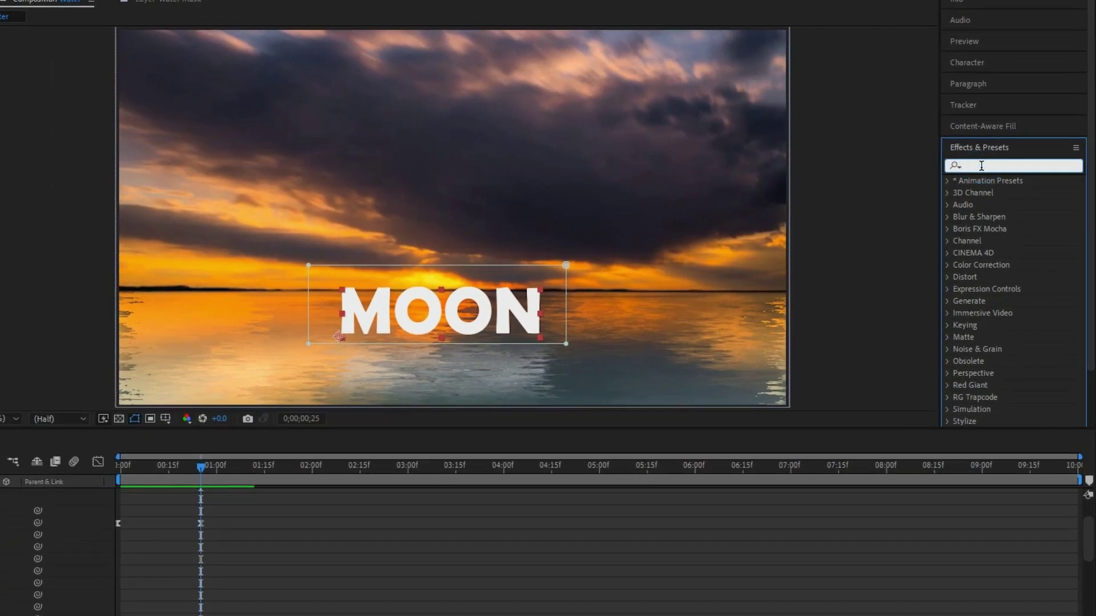
type("glow")
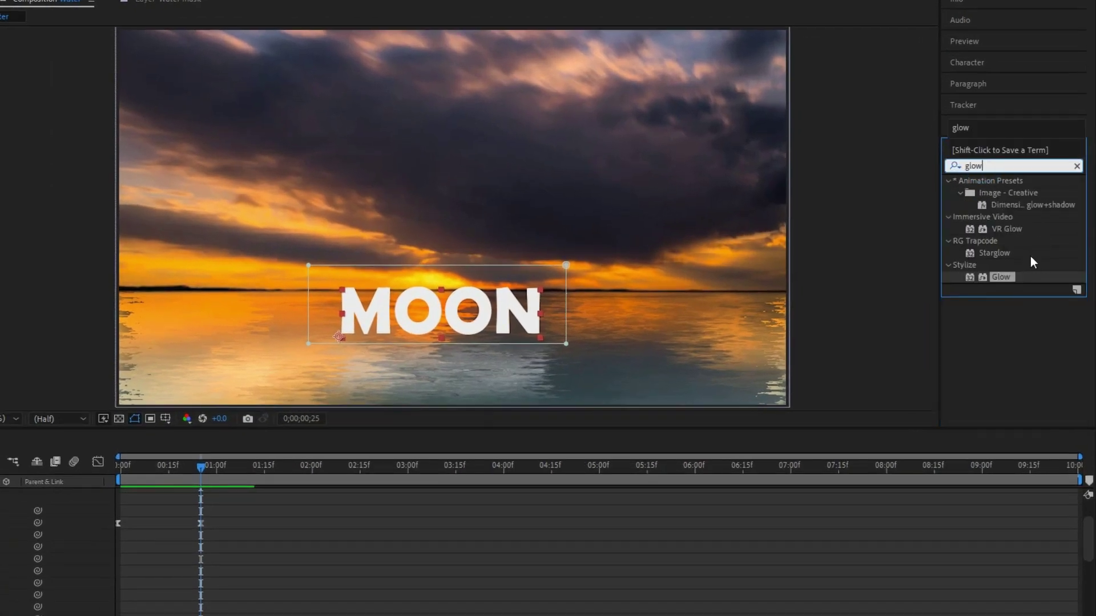
left_click_drag(1002, 276, 468, 318)
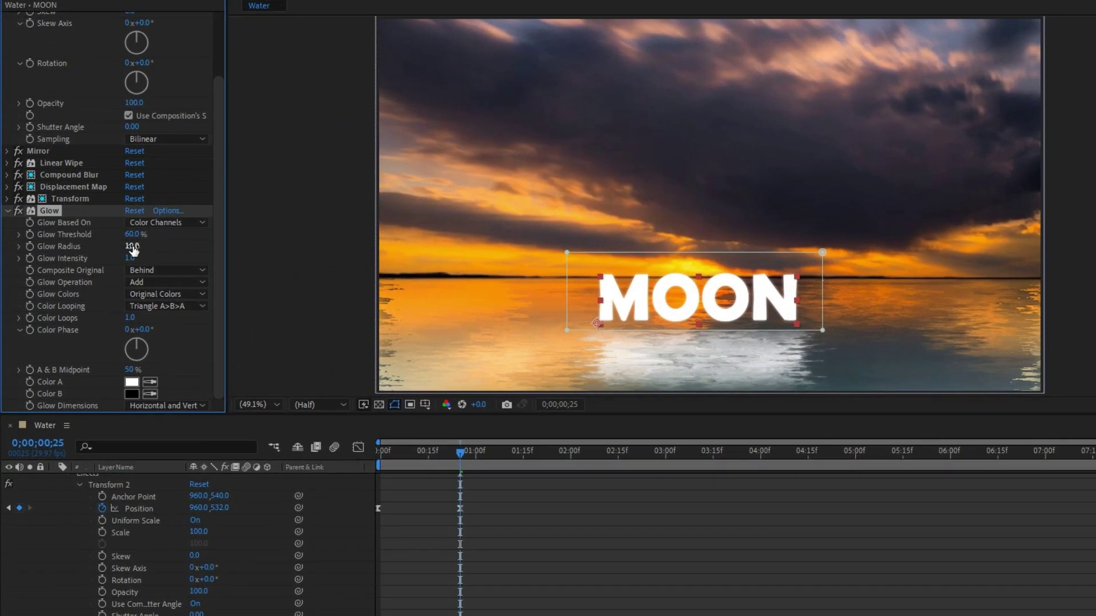
left_click(109, 257)
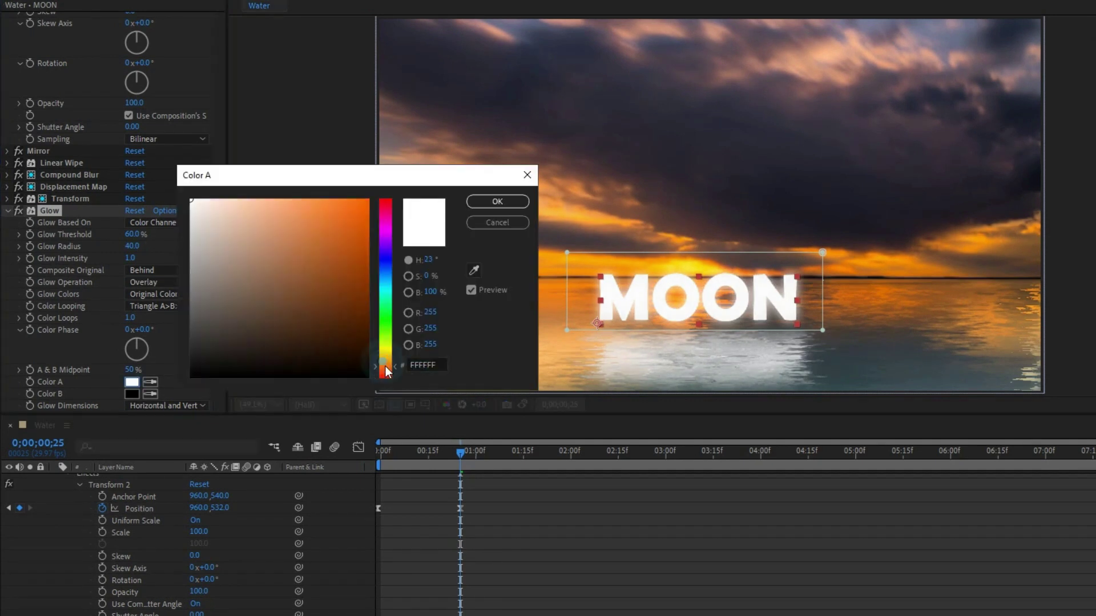
left_click(367, 203)
left_click(497, 201)
left_click(203, 282)
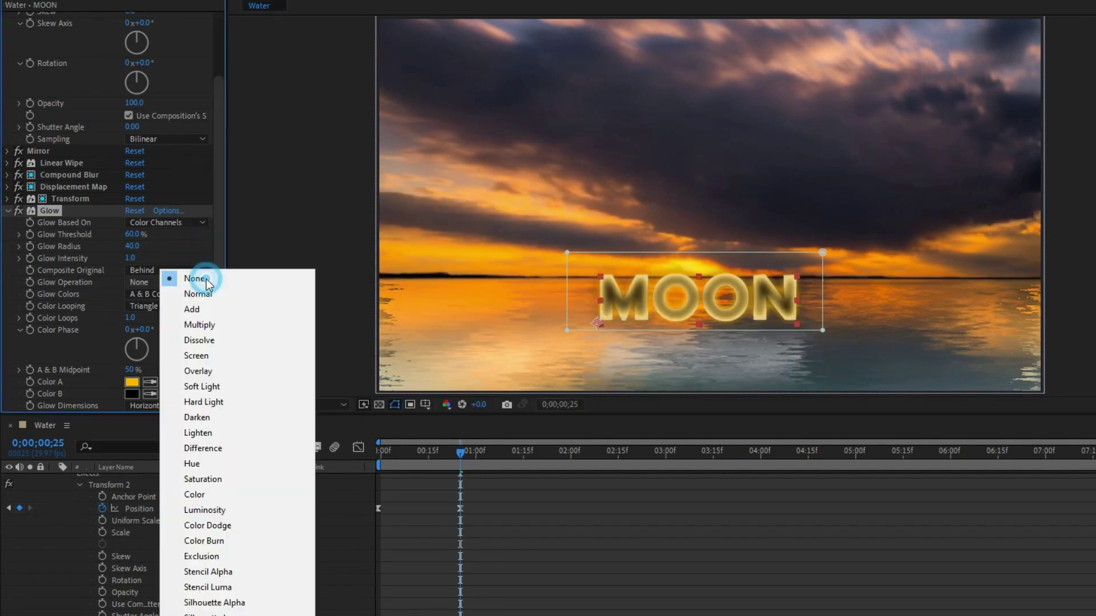
left_click(204, 373)
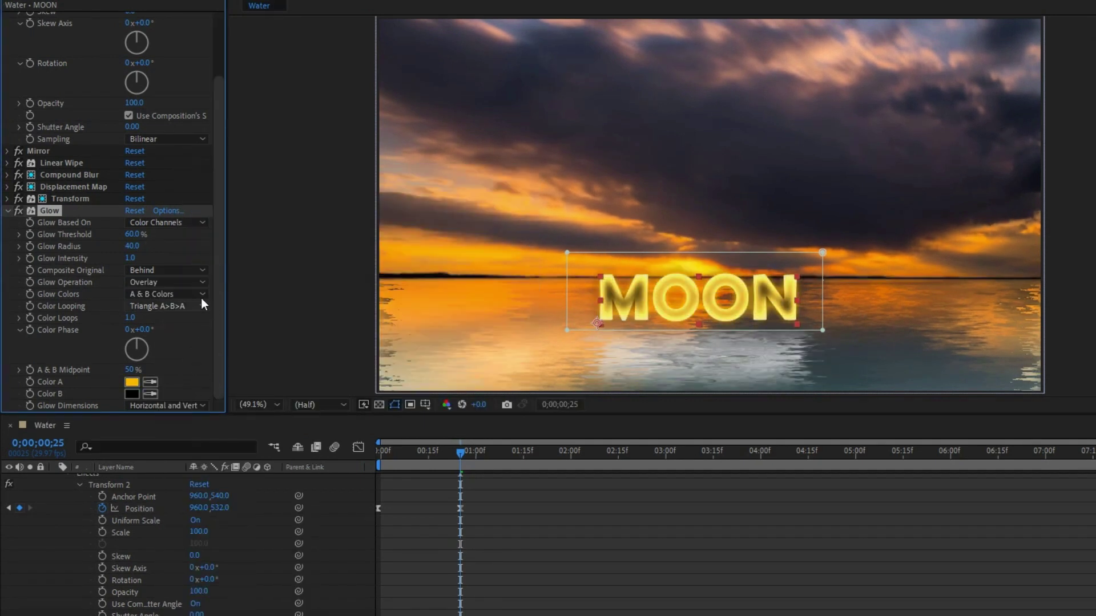
mouse_move(131, 245)
left_mouse_down()
mouse_move(186, 240)
mouse_move(114, 234)
left_mouse_up()
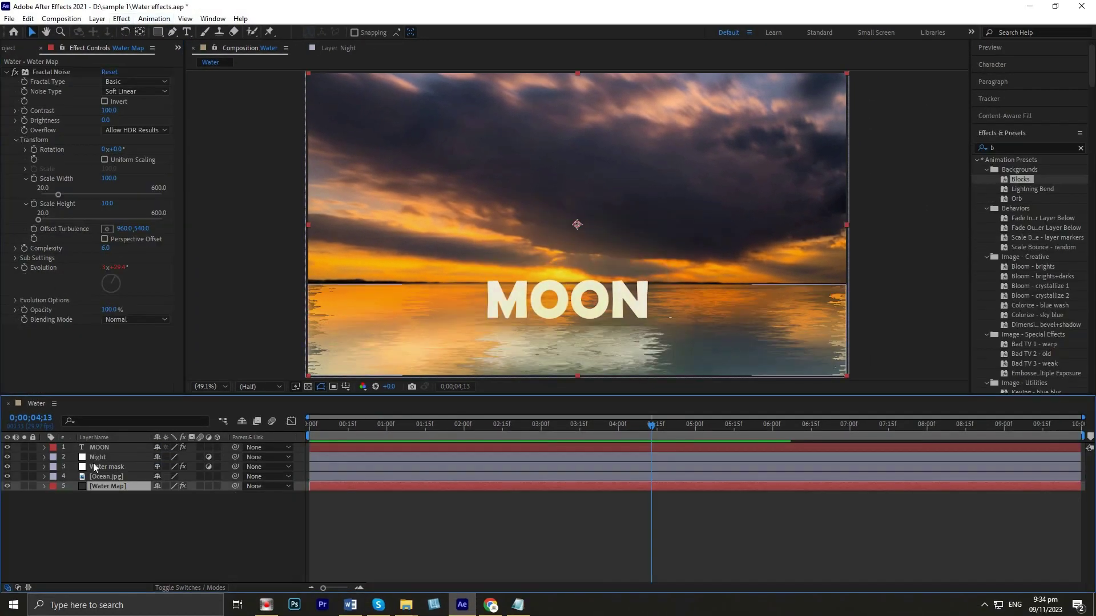
Add Vibrance to the Night layer and set it to -35
left_click(104, 456)
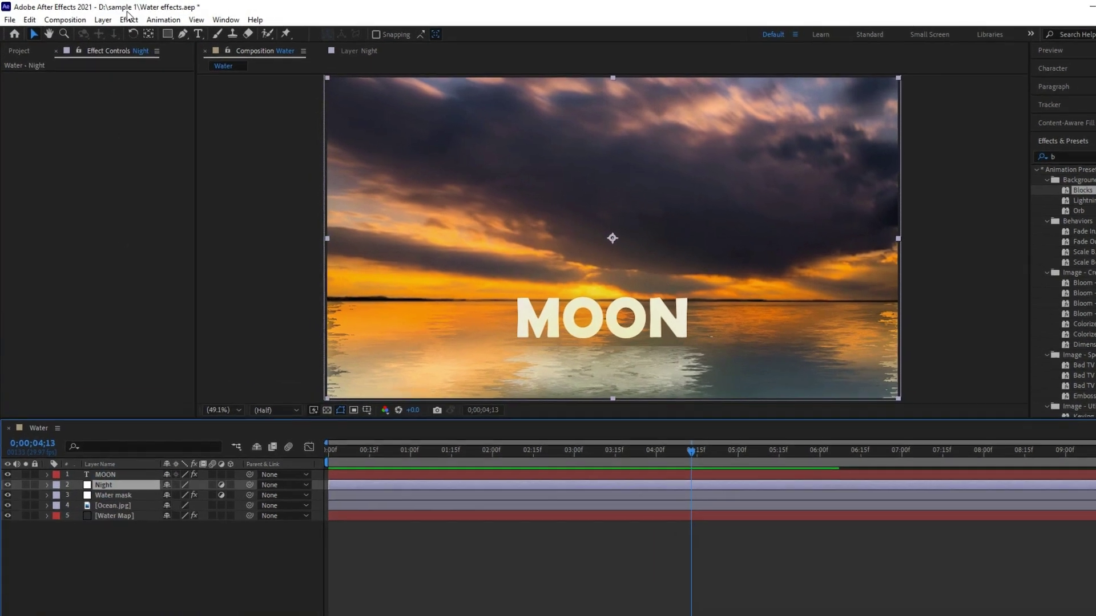
left_click(122, 19)
mouse_move(237, 170)
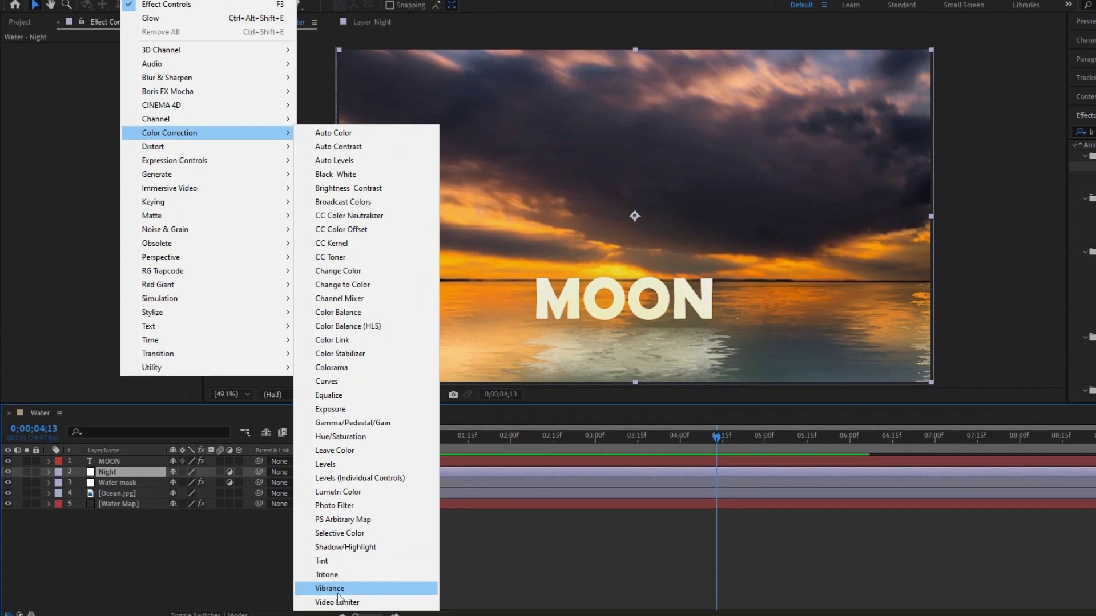
left_click(338, 590)
left_click(114, 59)
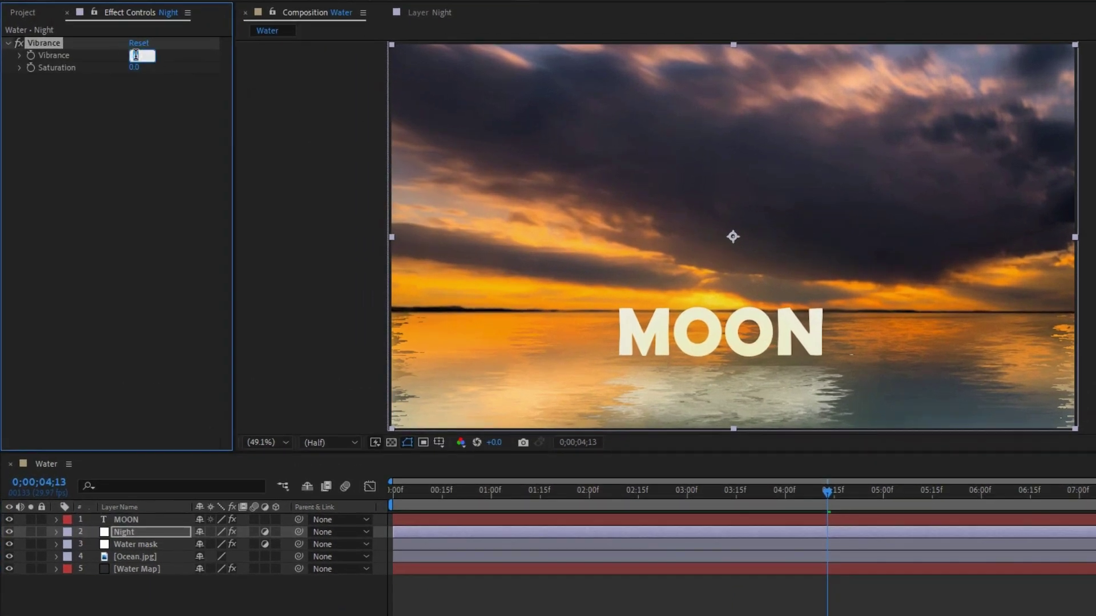
type("-35")
key("Return")
Add a Curves effect to the Night layer from Color Correction
left_click(122, 18)
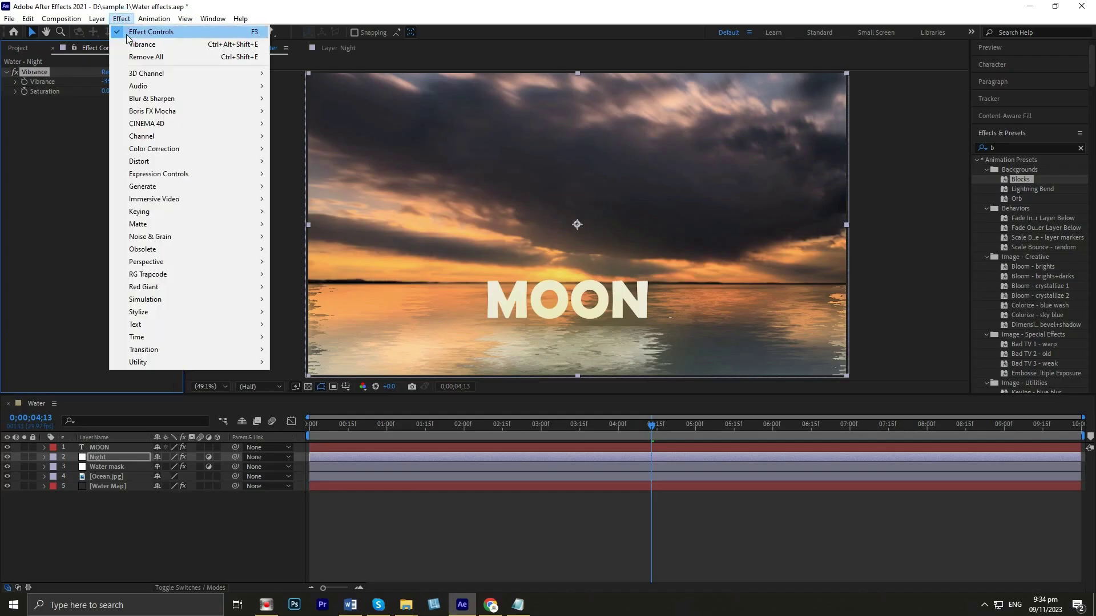
mouse_move(240, 149)
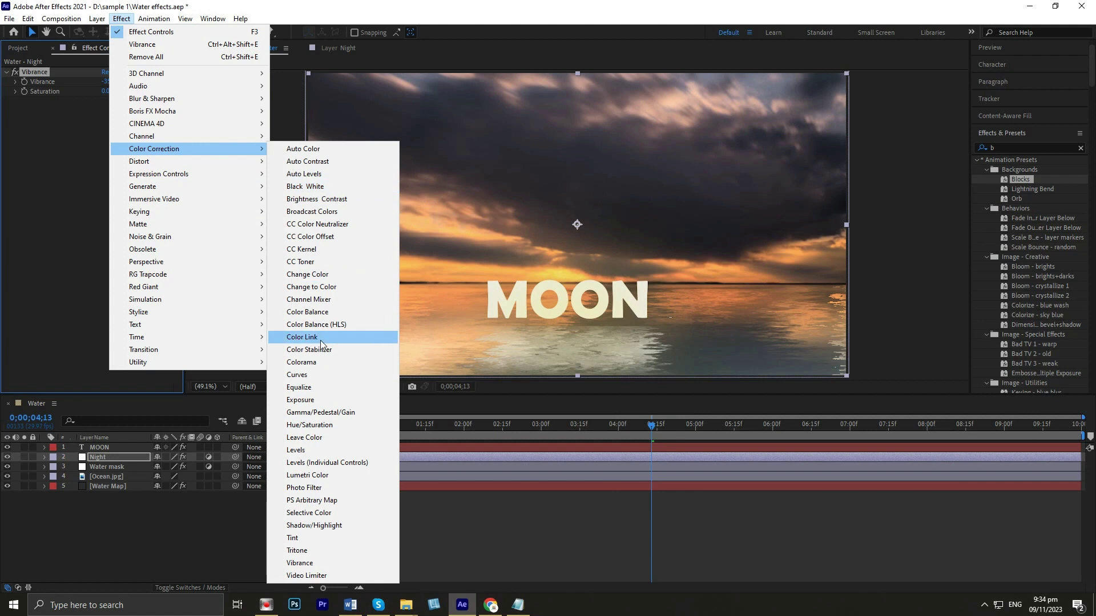
left_click(297, 375)
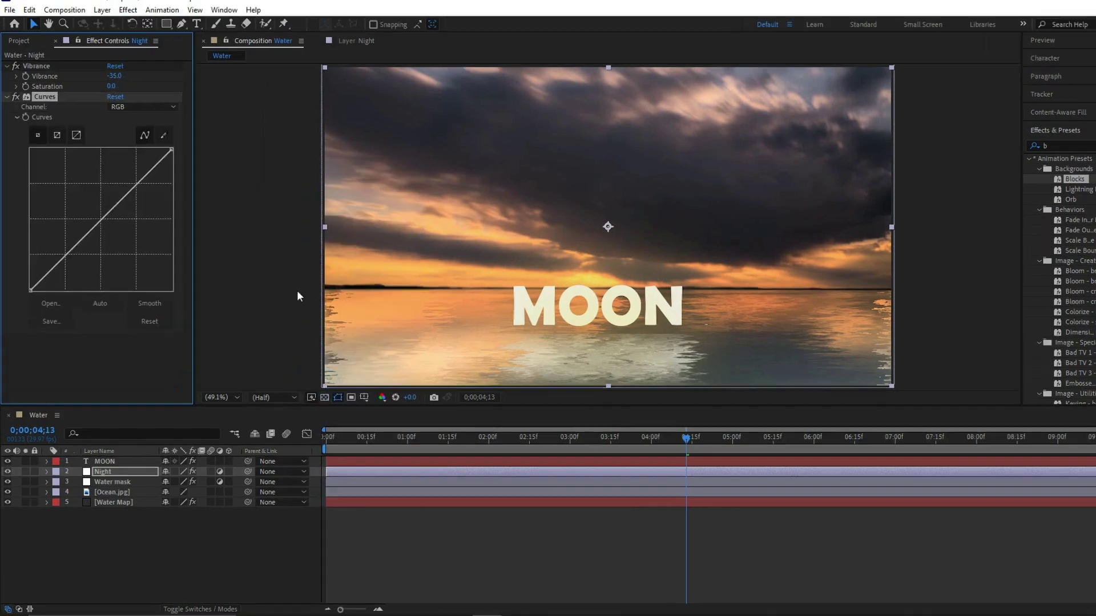